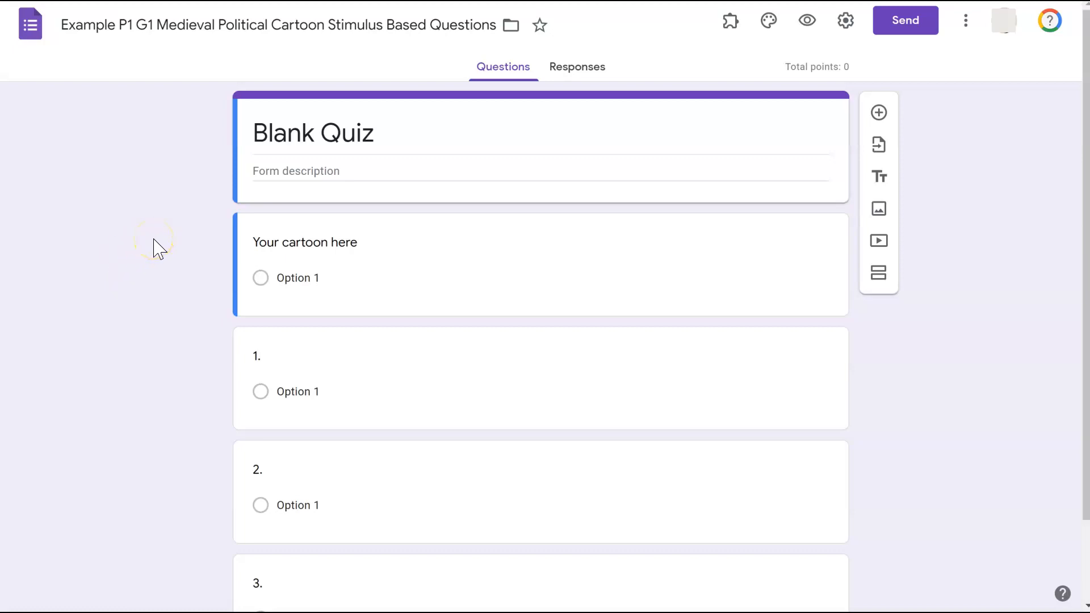
- Replace the form title with "P1 G1 Medieval Political Cartoon Stimulus Based Questions", copied from the form's file name
{"action": "left_click", "coordinate": [133, 25]}
{"action": "triple_click", "coordinate": [319, 130]}
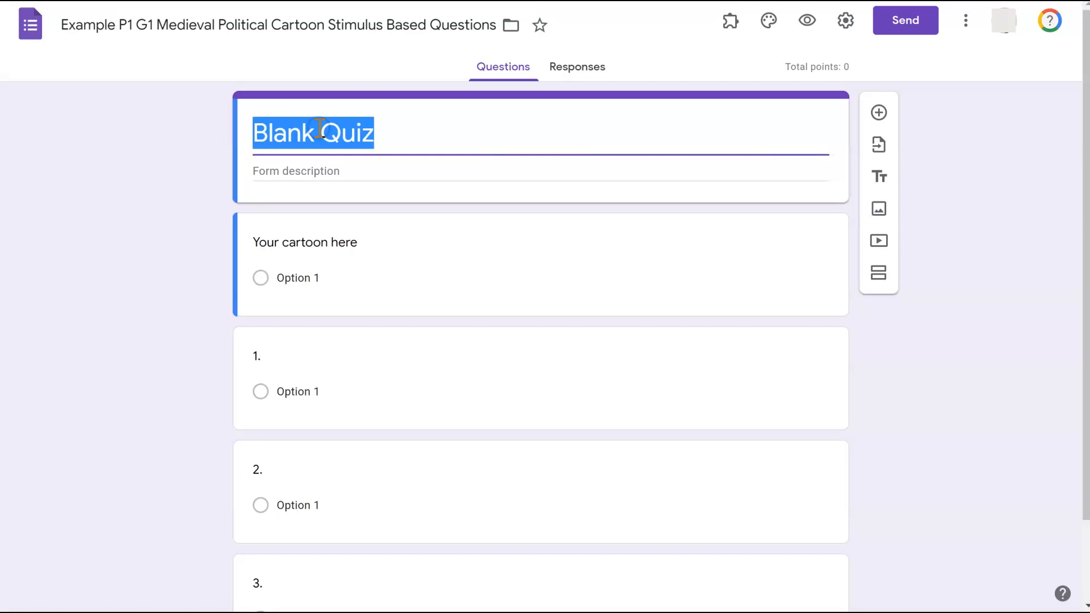
{"action": "left_click", "coordinate": [204, 143]}
{"action": "left_click", "coordinate": [127, 24]}
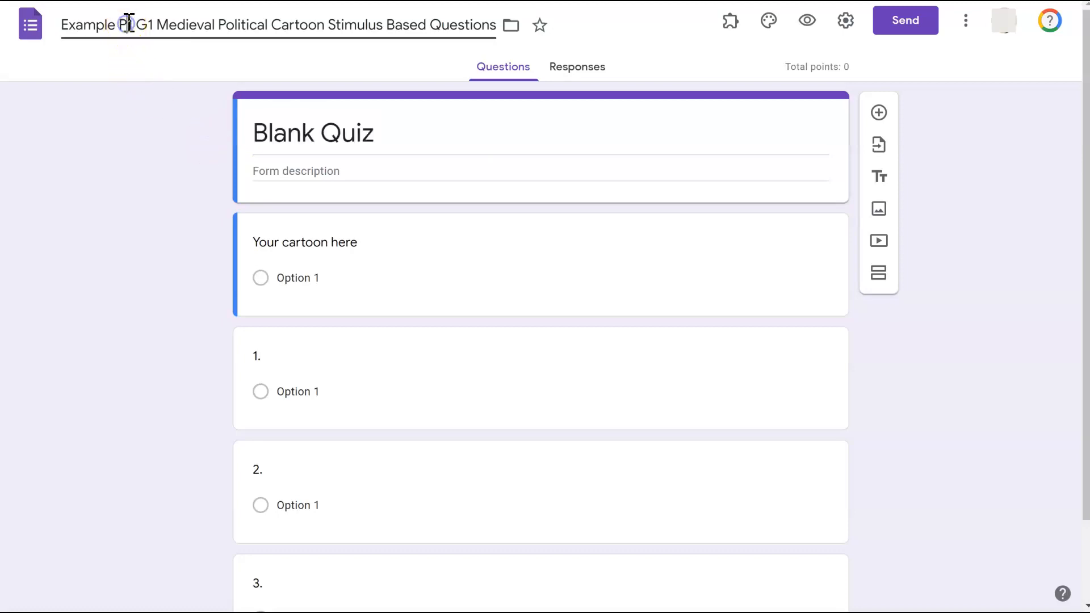
{"action": "left_click_drag", "start_coordinate": [120, 25], "coordinate": [502, 22]}
{"action": "key", "text": "ctrl+c"}
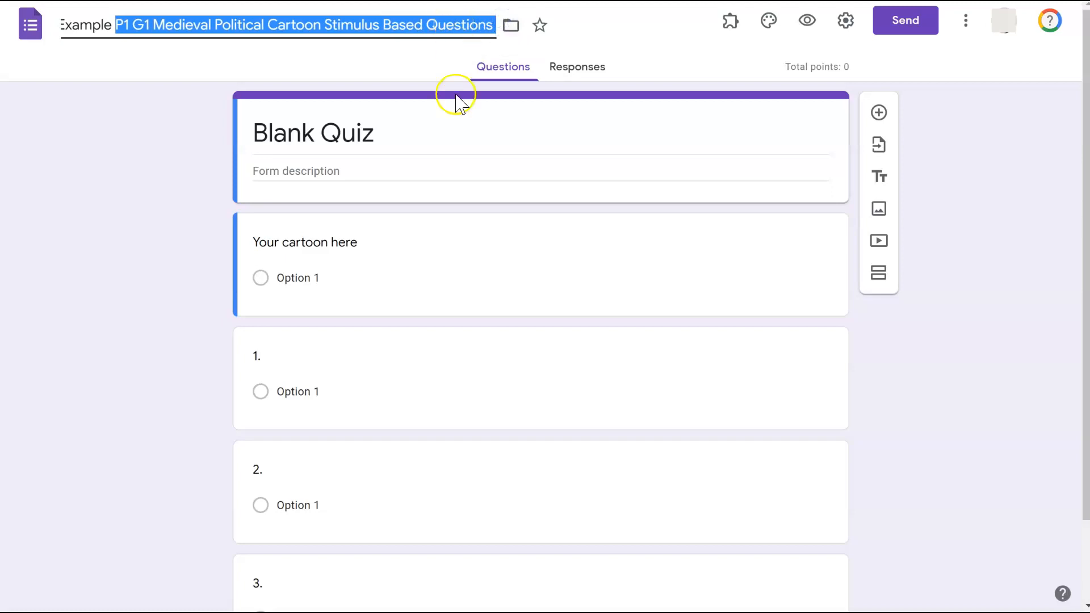
{"action": "left_click", "coordinate": [400, 132]}
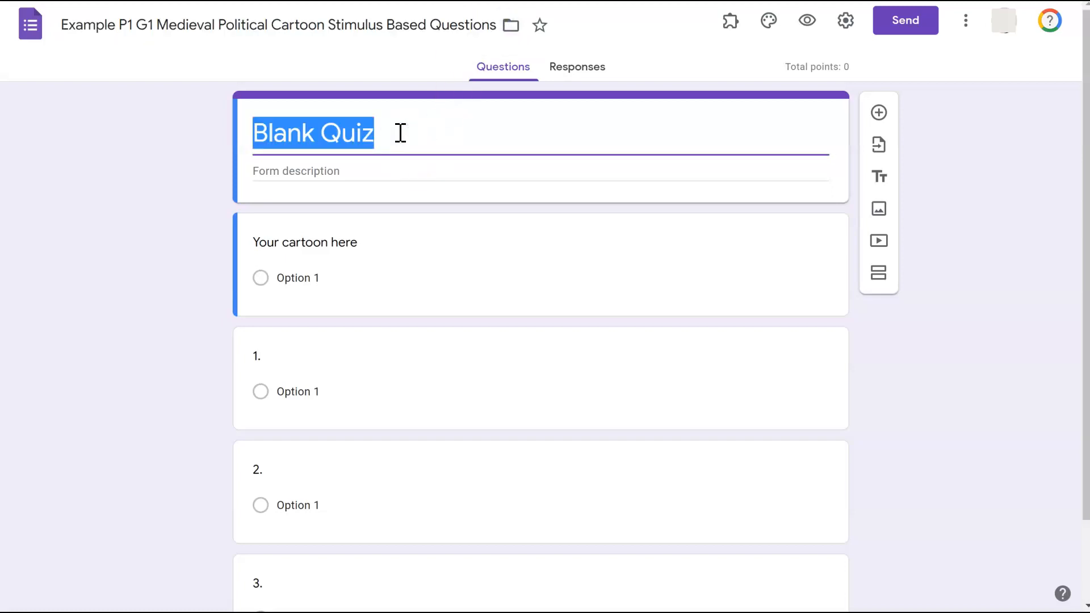
{"action": "key", "text": "ctrl+v"}
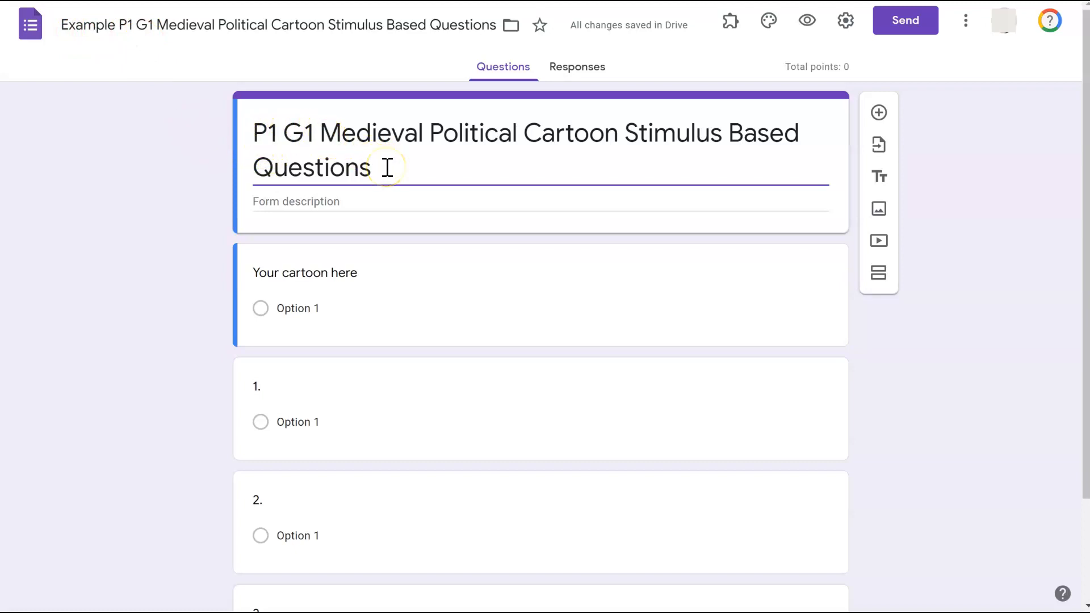
- Enter "Jane Goodall, Marie Curie, Albert Einstein" as the form description
{"action": "left_click", "coordinate": [273, 203]}
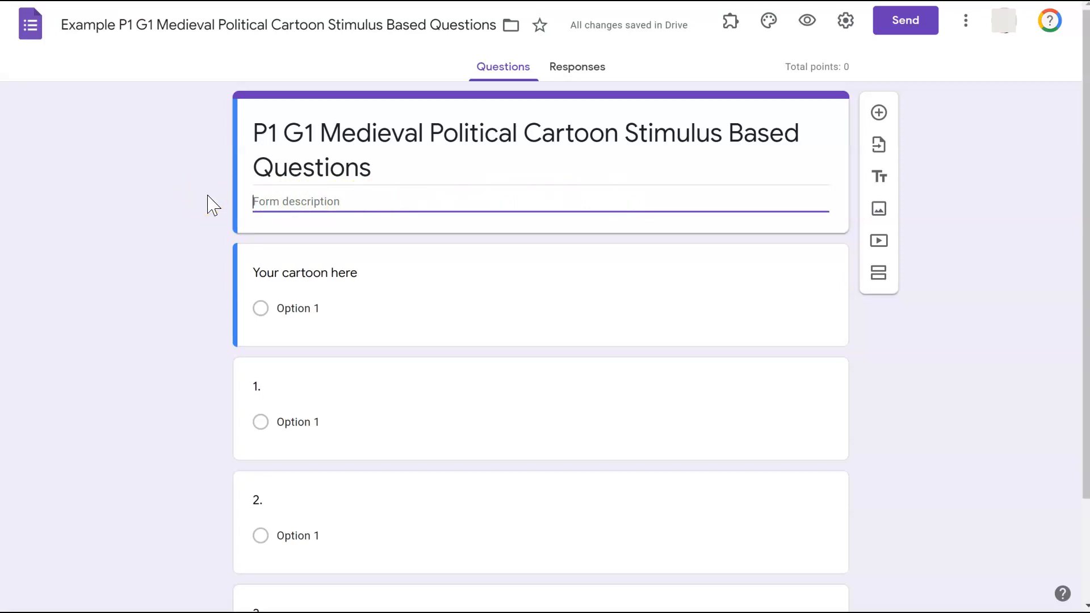
{"action": "type", "text": "Jane Goodall, Mari"}
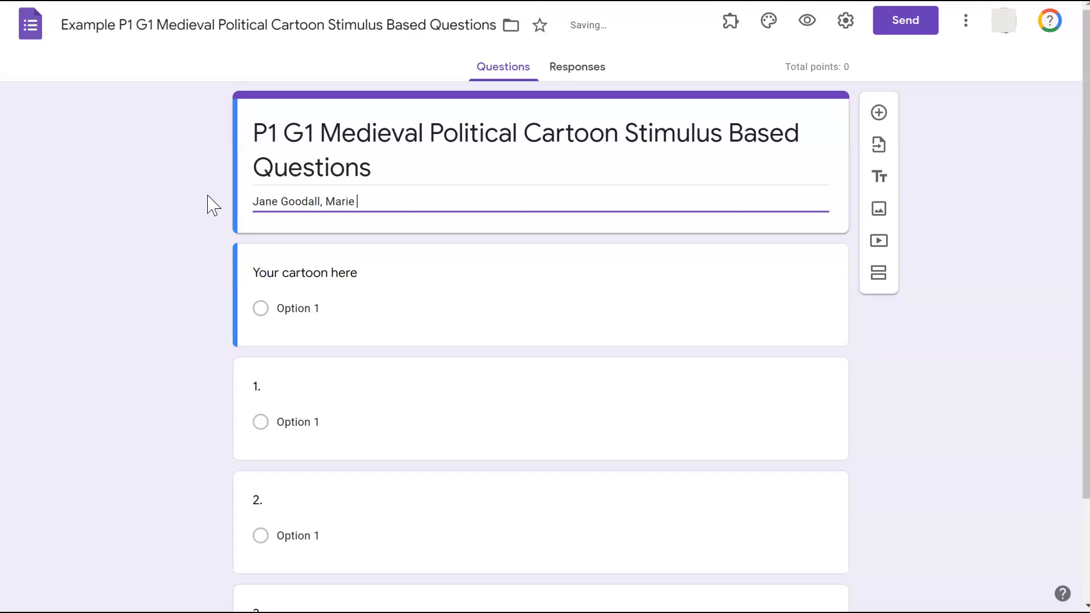
{"action": "type", "text": "e, Albert"}
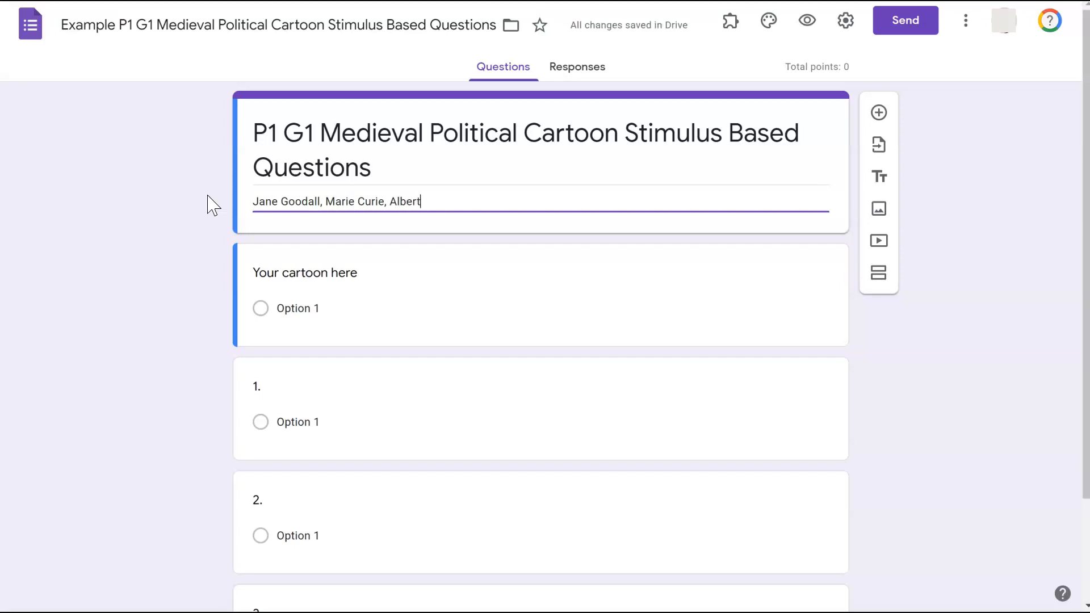
{"action": "type", "text": " Einstein"}
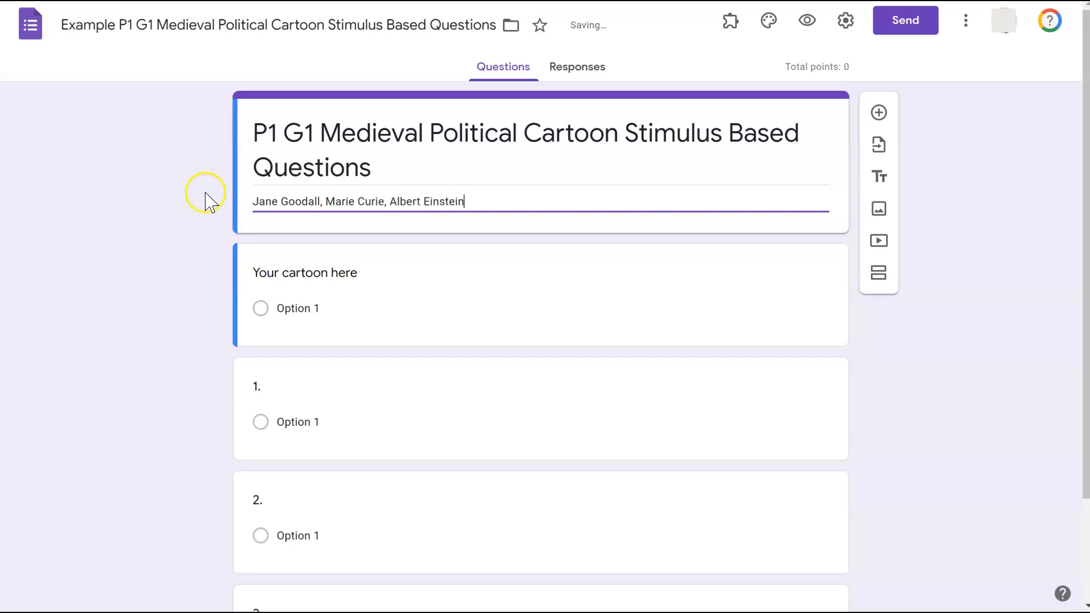
{"action": "left_click", "coordinate": [477, 200]}
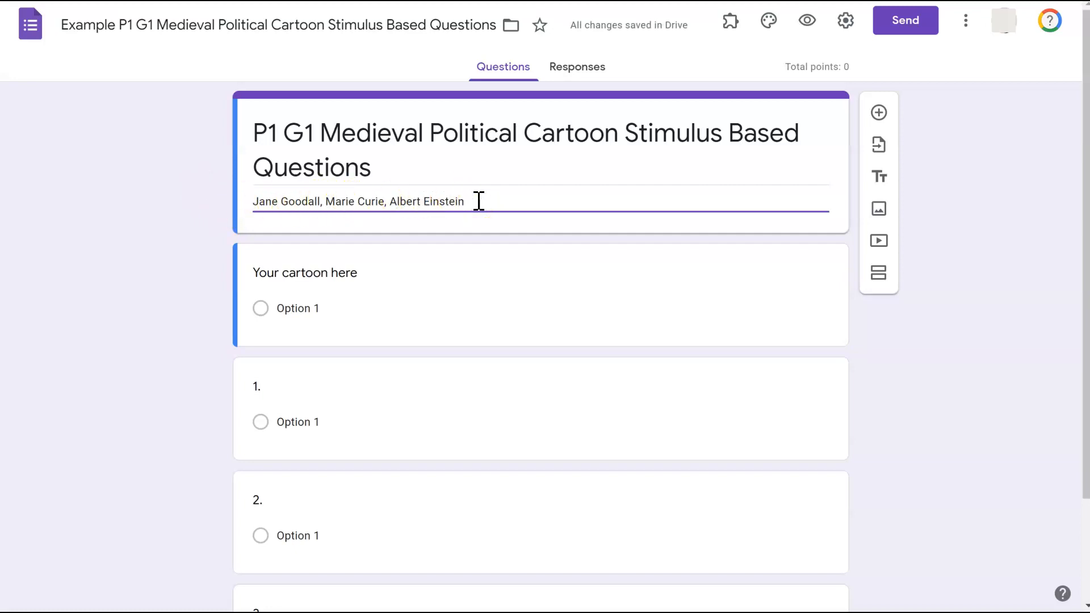
{"action": "triple_click", "coordinate": [476, 165]}
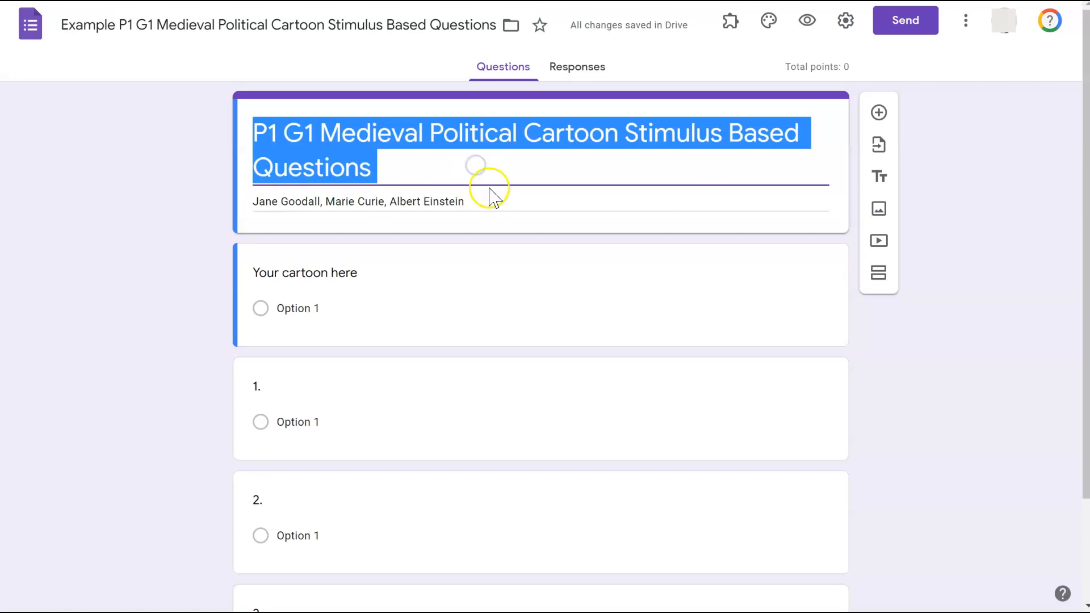
{"action": "triple_click", "coordinate": [490, 199]}
{"action": "left_click", "coordinate": [490, 201]}
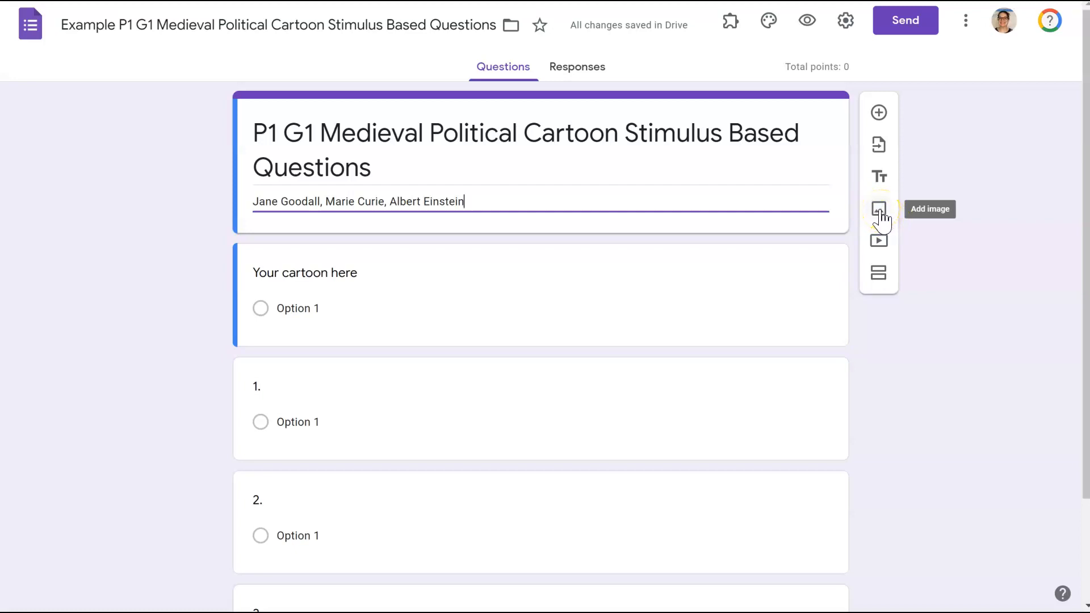
- Insert Black Plague.jpg from Google Drive below the form header by searching for "black plague", and title the image "Black Plague"
{"action": "left_click", "coordinate": [880, 212]}
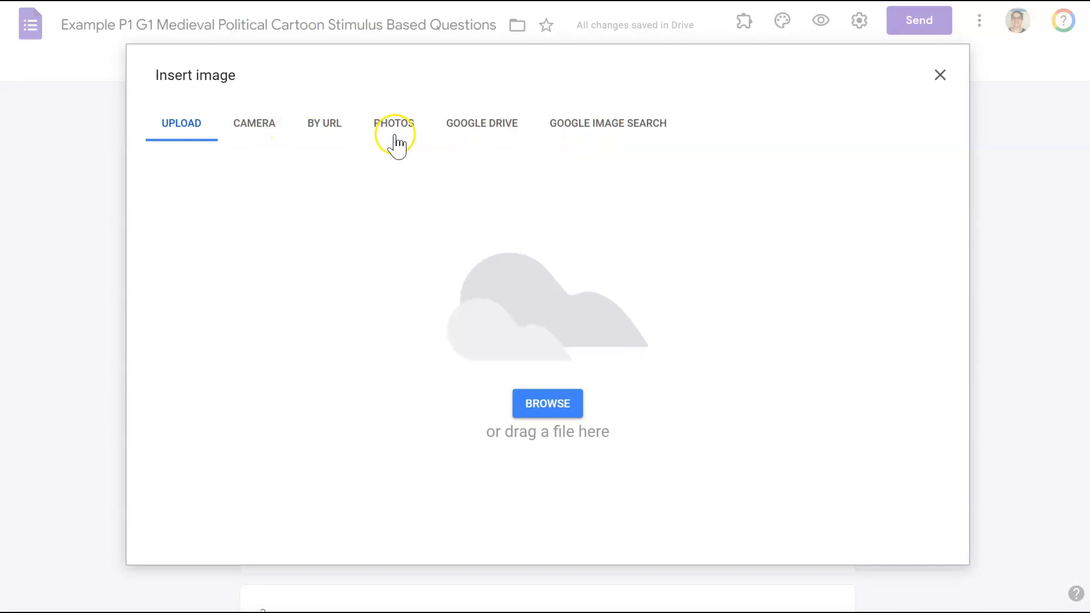
{"action": "left_click", "coordinate": [487, 124]}
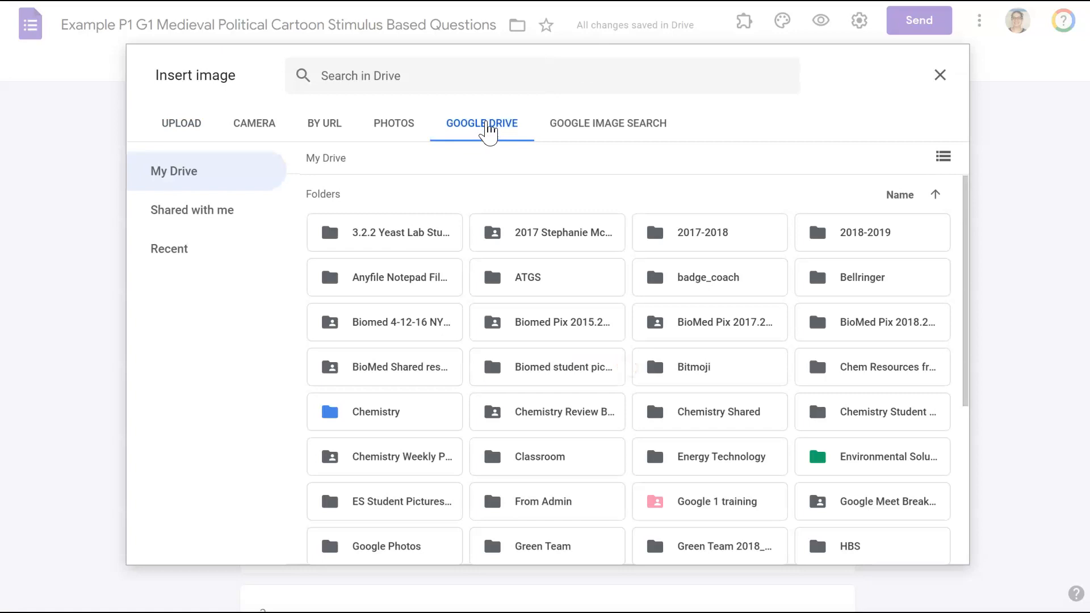
{"action": "left_click", "coordinate": [483, 75]}
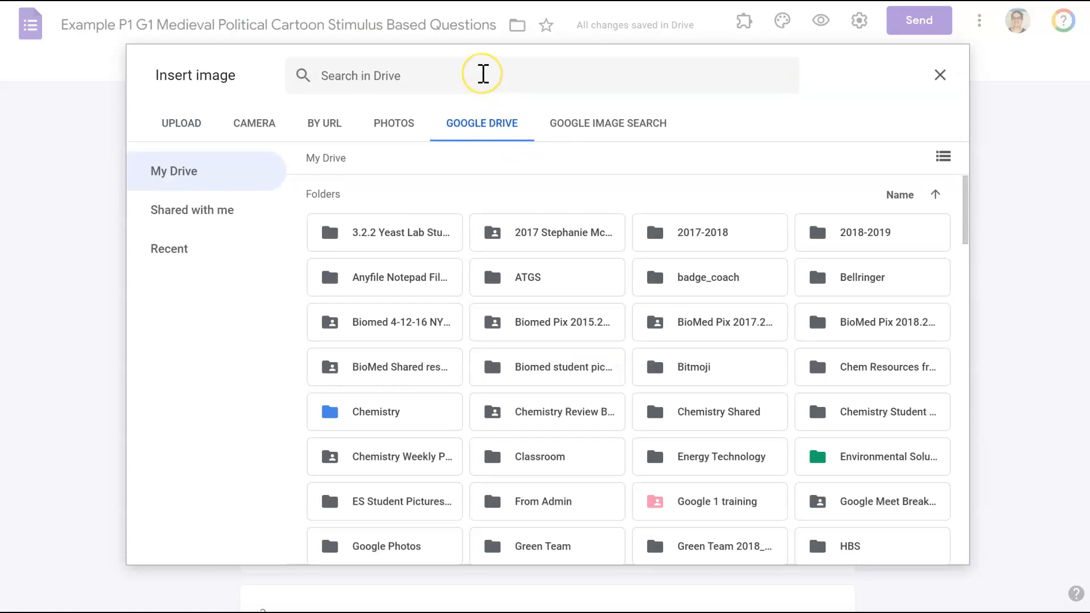
{"action": "left_click", "coordinate": [483, 74]}
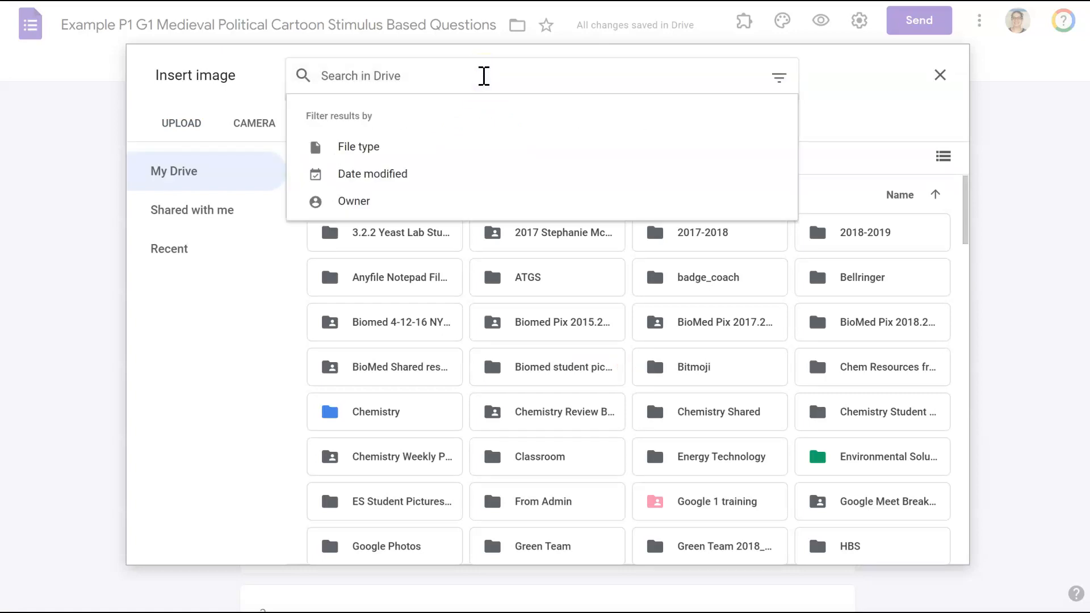
{"action": "type", "text": "black"}
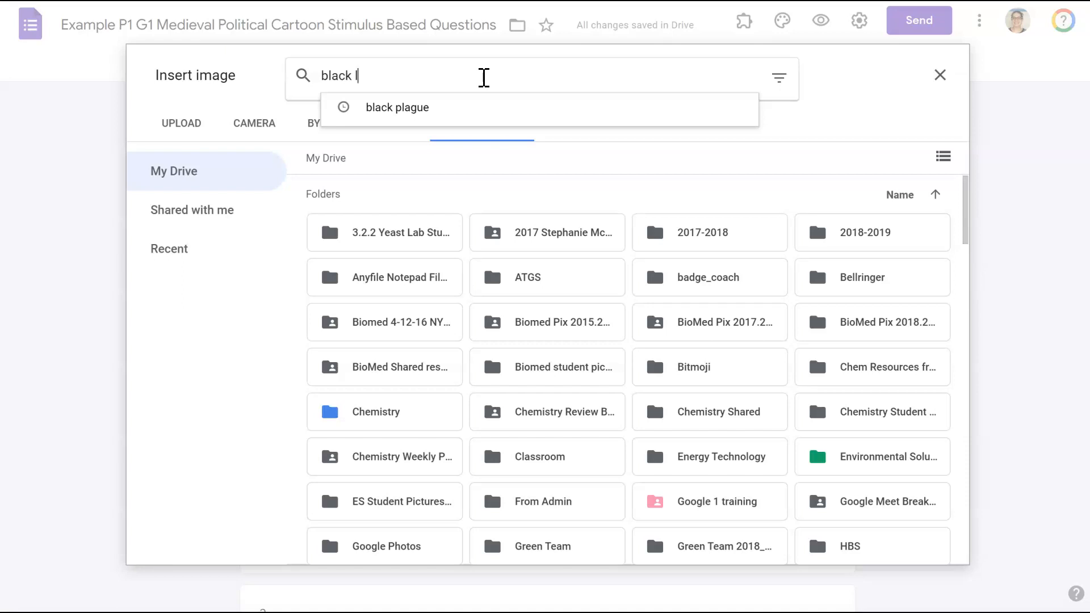
{"action": "type", "text": " plague"}
{"action": "key", "text": "Return"}
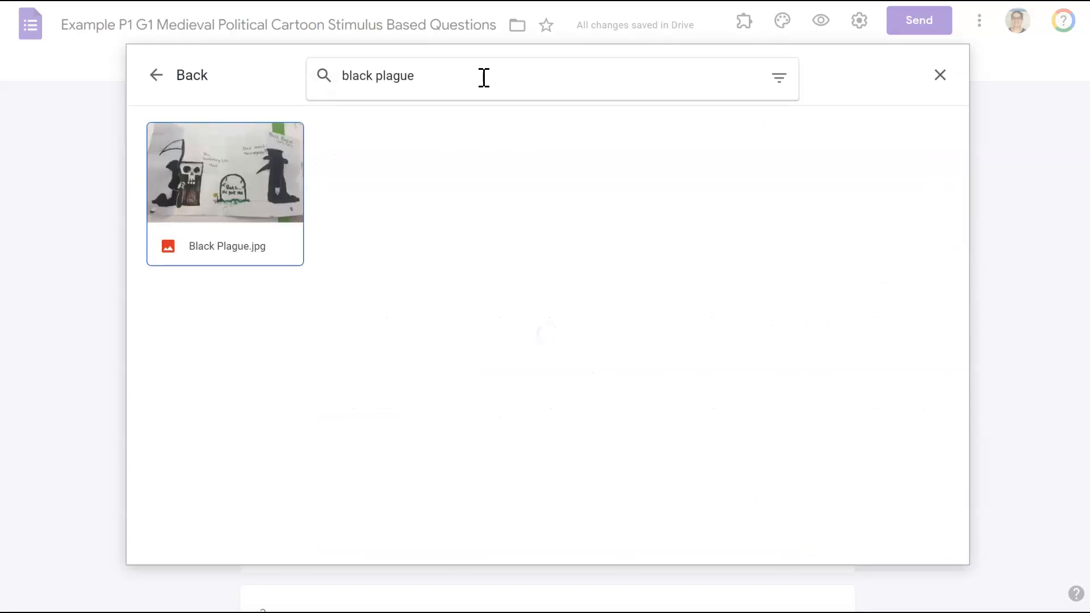
{"action": "left_click", "coordinate": [274, 160]}
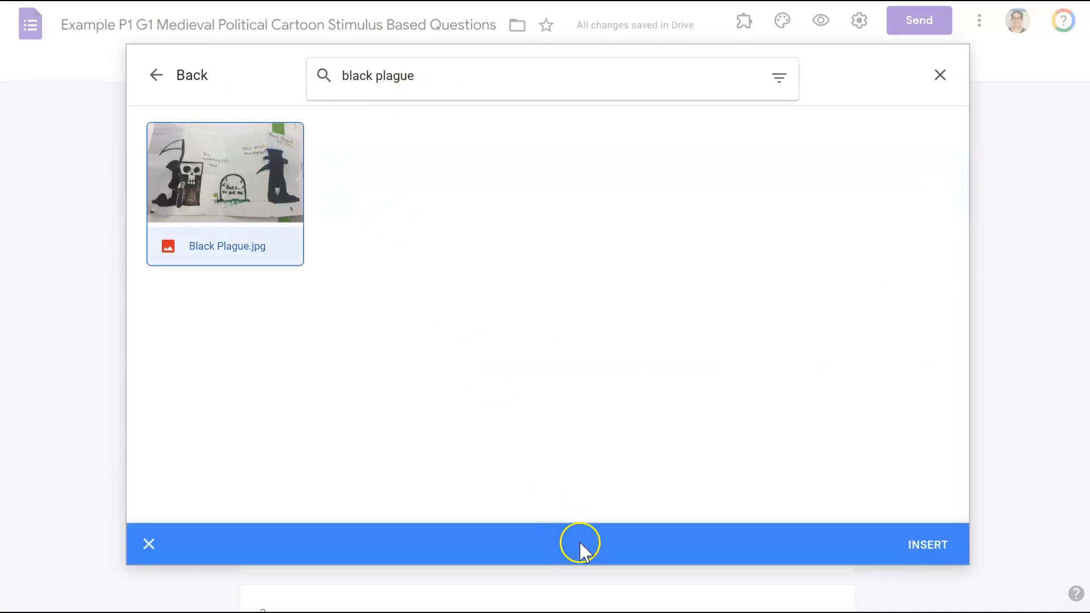
{"action": "left_click", "coordinate": [936, 551]}
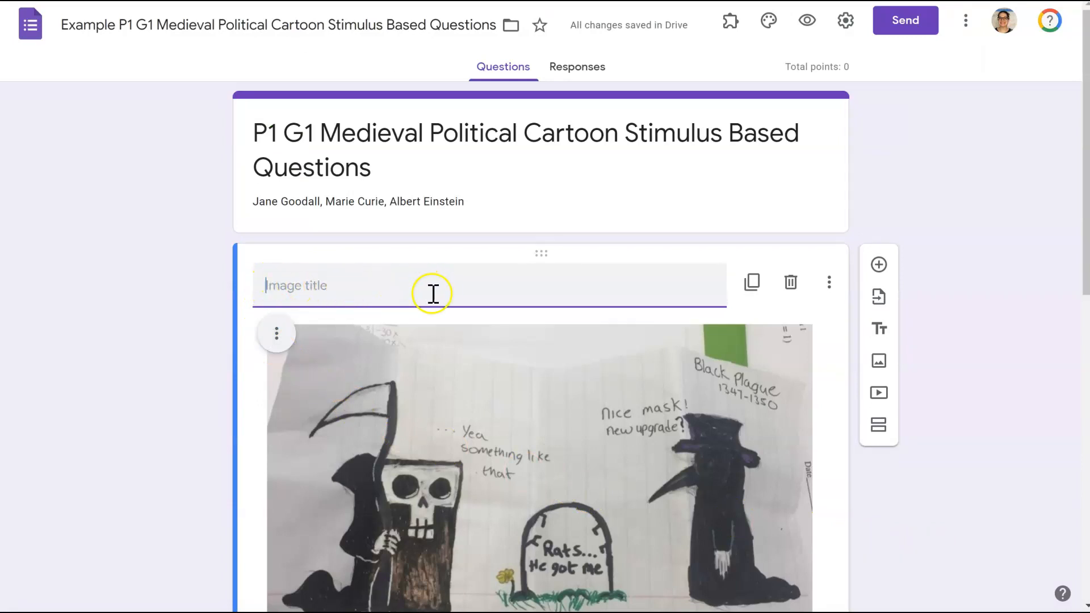
{"action": "type", "text": "Black Plague"}
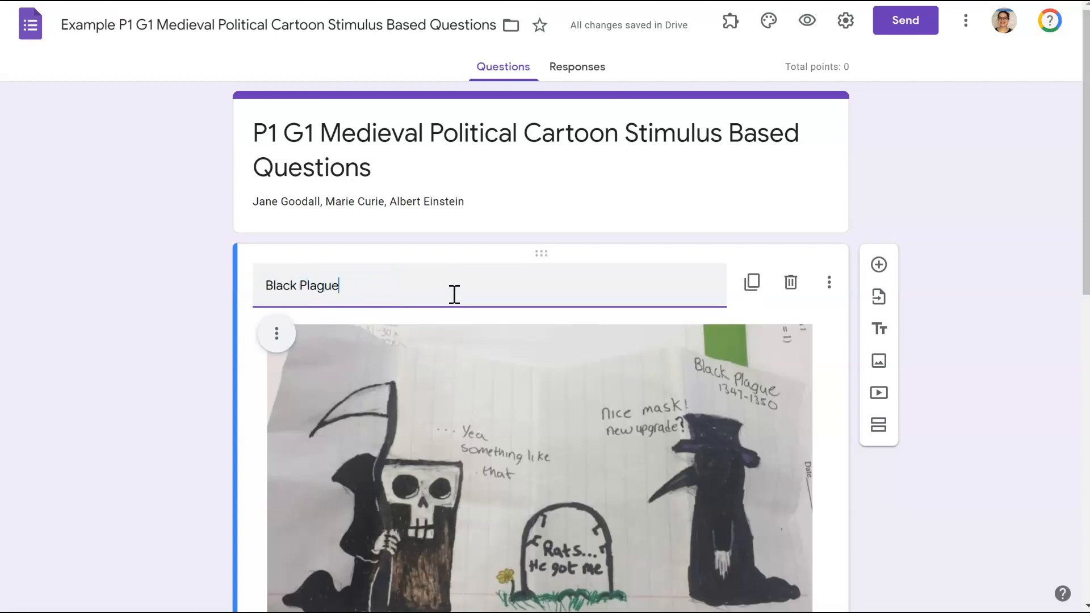
{"action": "left_click", "coordinate": [949, 291]}
- Delete the placeholder question "Your cartoon here" below the cartoon image
{"action": "scroll", "coordinate": [949, 291], "scroll_direction": "down", "scroll_amount": 9}
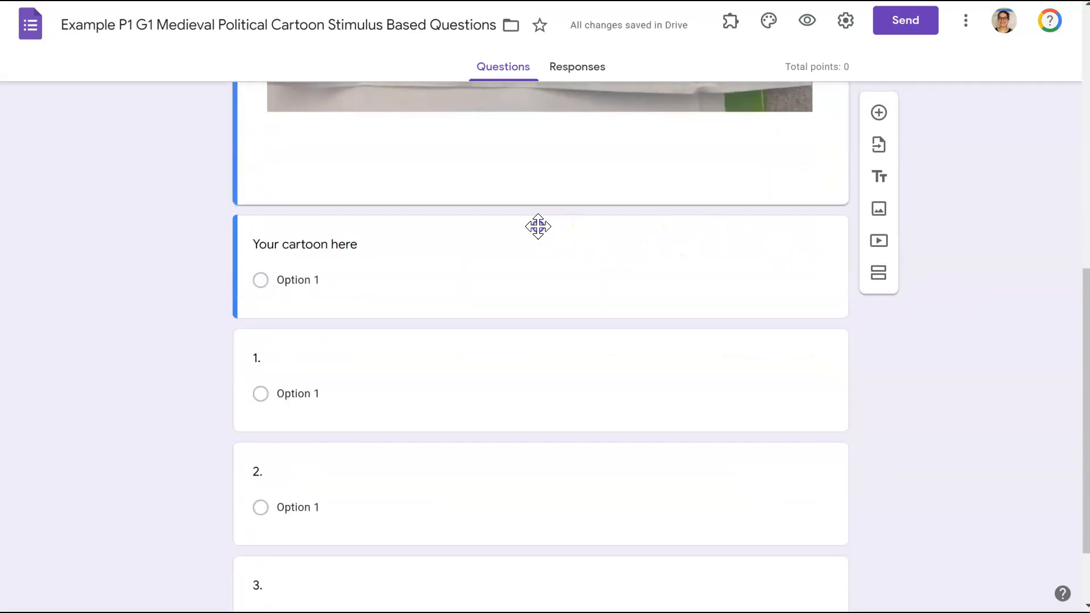
{"action": "left_click", "coordinate": [539, 227]}
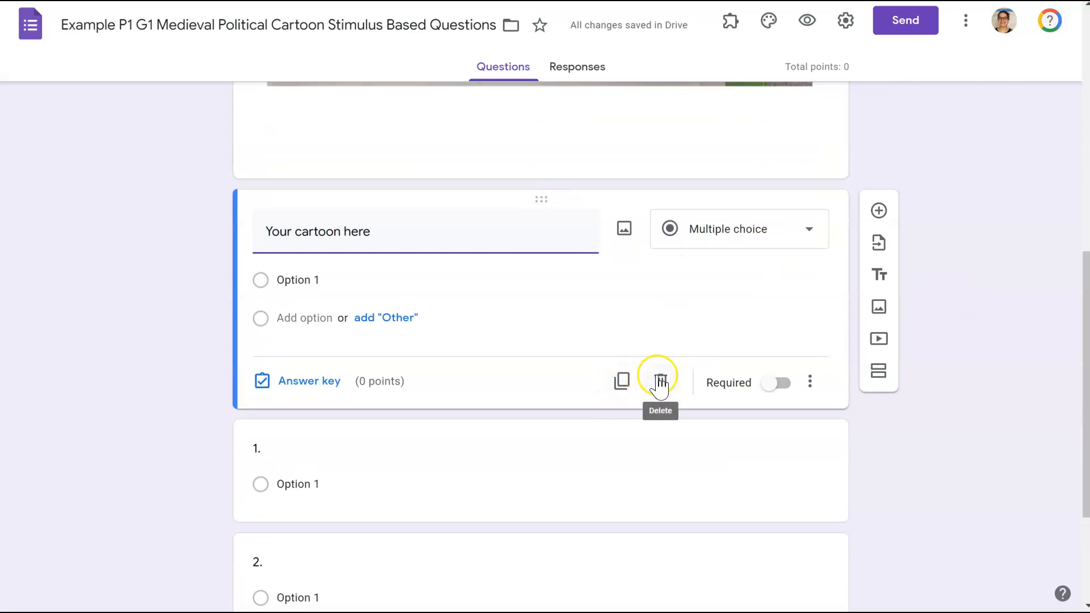
{"action": "left_click", "coordinate": [660, 381]}
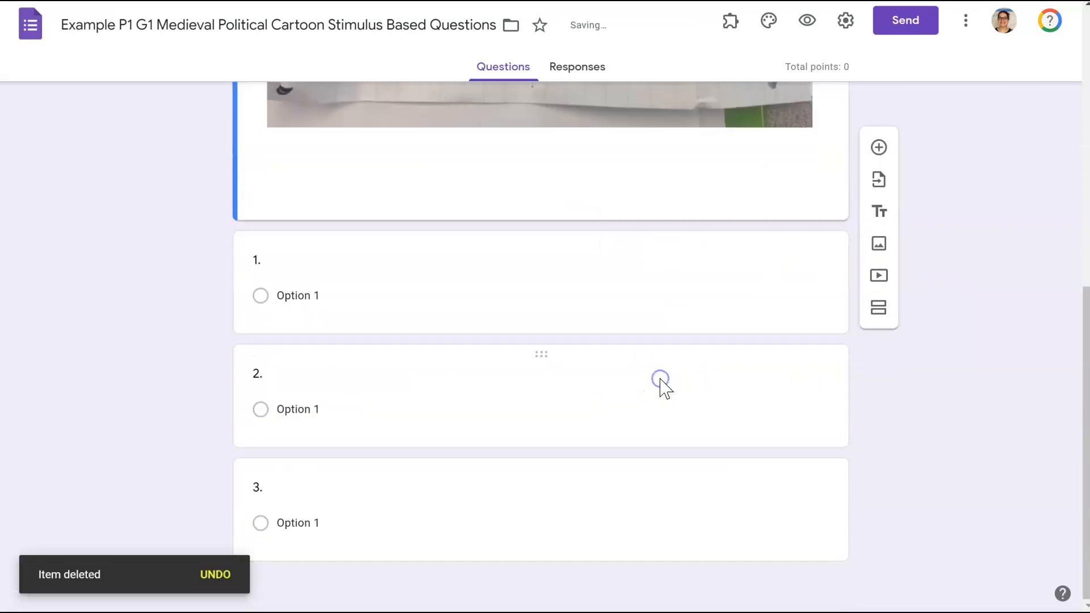
{"action": "scroll", "coordinate": [248, 262], "scroll_direction": "up", "scroll_amount": 5}
{"action": "scroll", "coordinate": [248, 263], "scroll_direction": "up", "scroll_amount": 4}
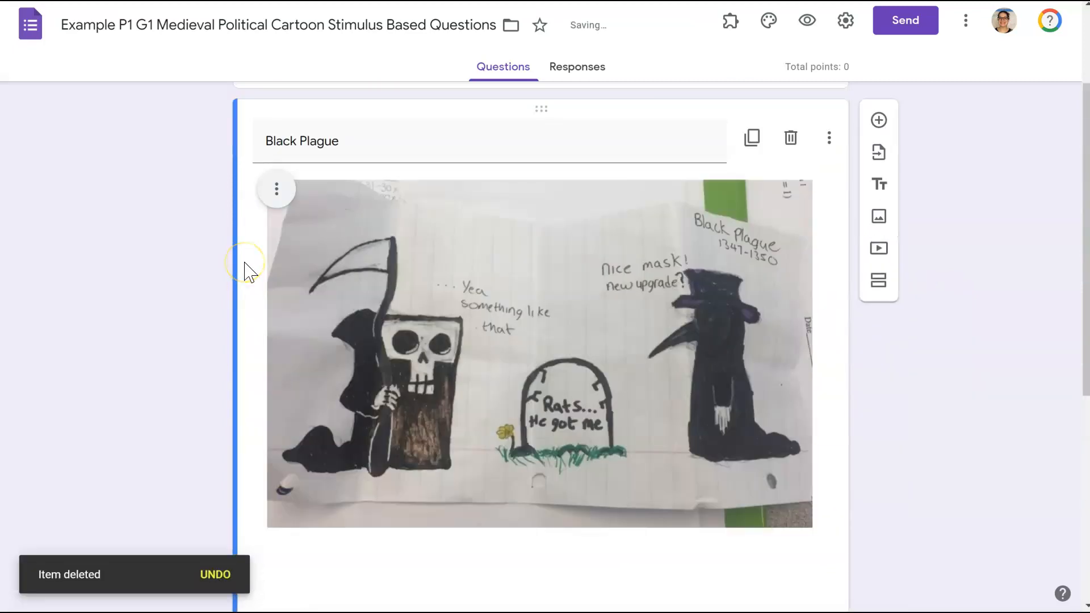
{"action": "scroll", "coordinate": [248, 267], "scroll_direction": "down", "scroll_amount": 7}
{"action": "scroll", "coordinate": [248, 271], "scroll_direction": "down", "scroll_amount": 3}
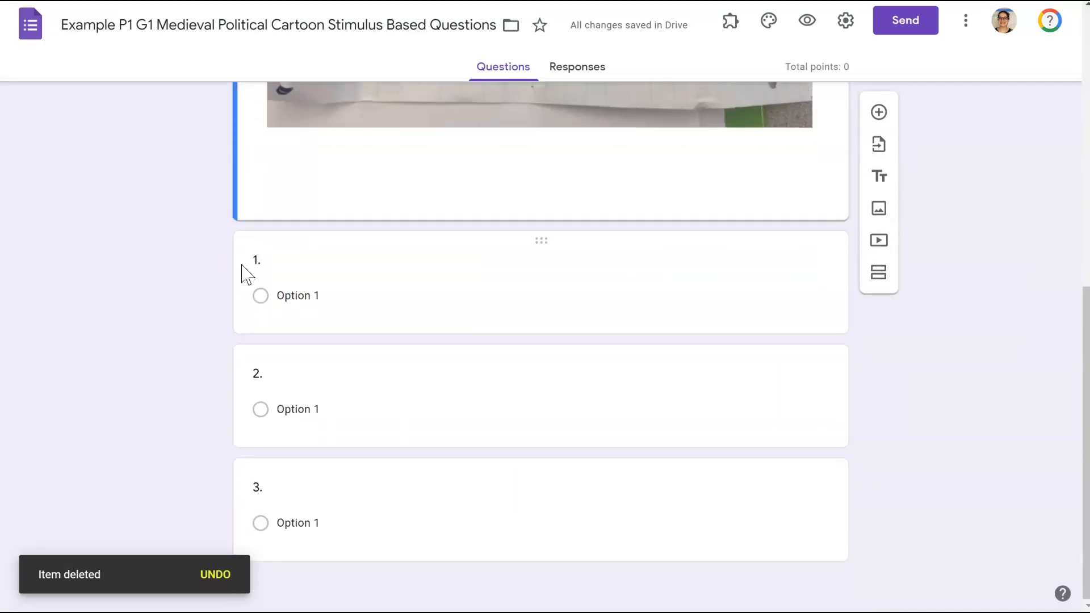
- Add Option 2, Option 3 and Option 4 to multiple-choice question 1, keeping the placeholder texts
{"action": "left_click", "coordinate": [333, 262]}
{"action": "left_click", "coordinate": [309, 247]}
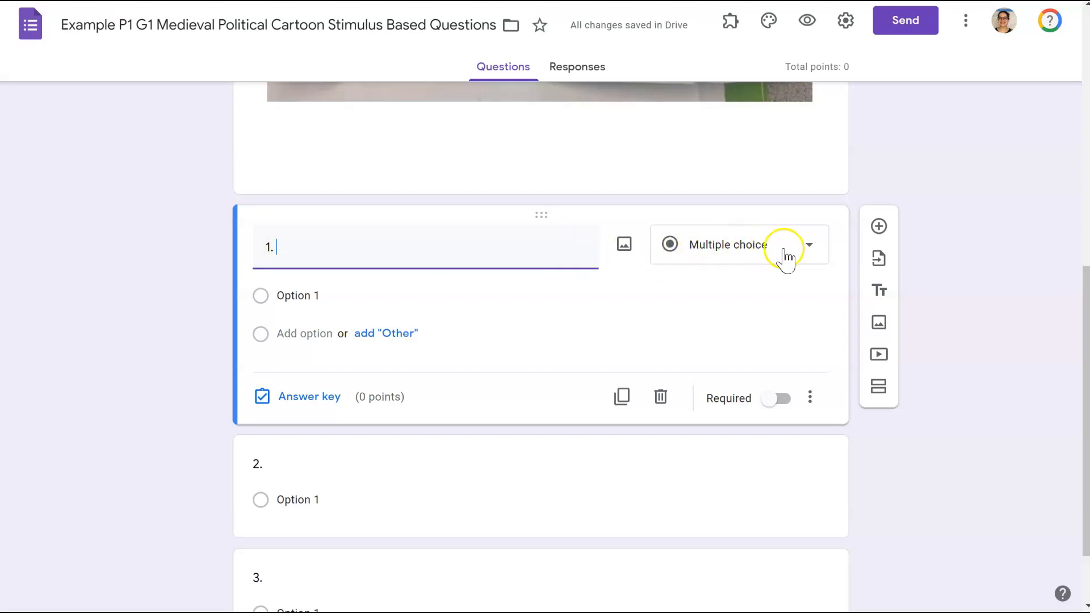
{"action": "left_click", "coordinate": [340, 293]}
{"action": "left_click", "coordinate": [340, 293]}
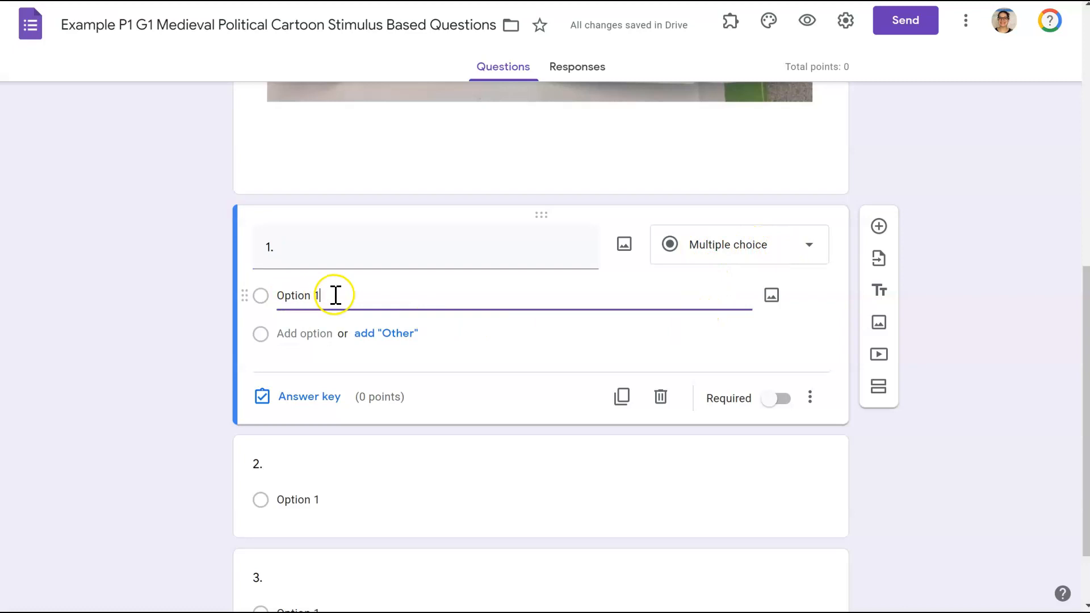
{"action": "key", "text": "Return"}
{"action": "key", "text": "Return"}
{"action": "key", "text": "Return"}
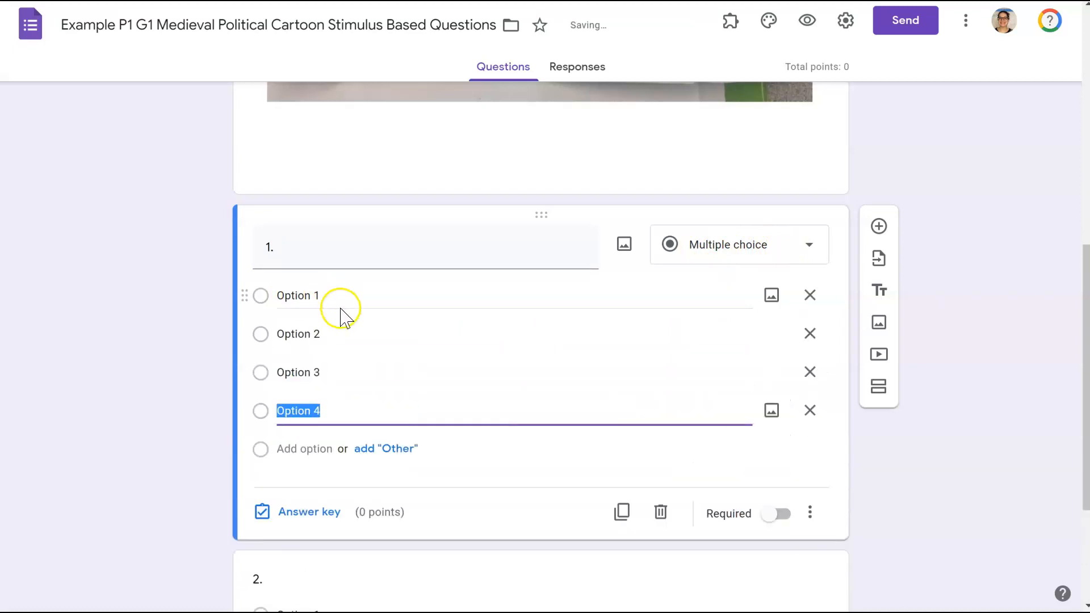
{"action": "left_click", "coordinate": [334, 412]}
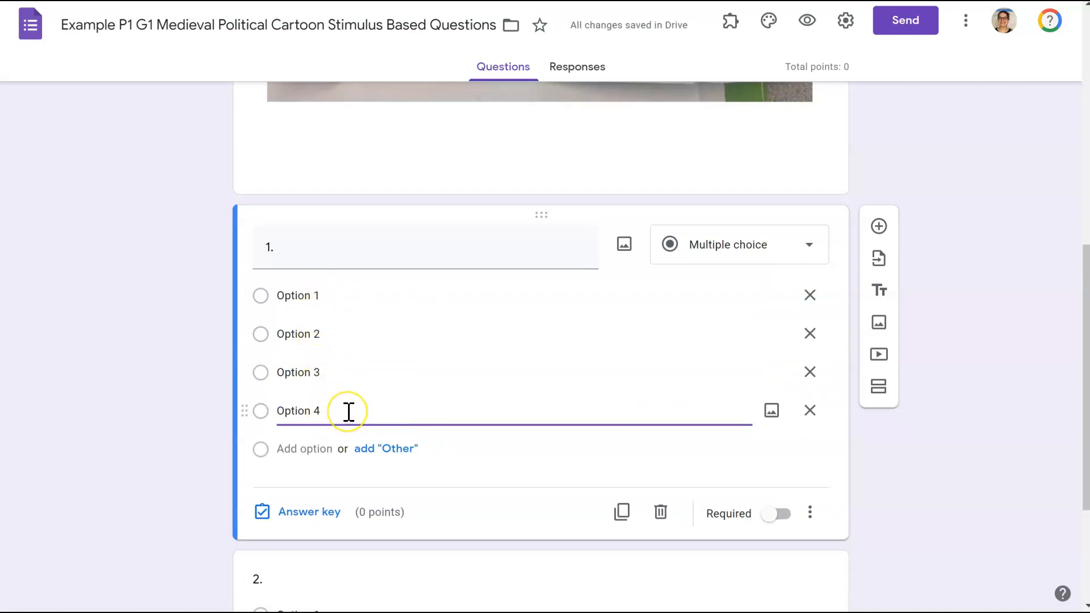
{"action": "left_click", "coordinate": [206, 435]}
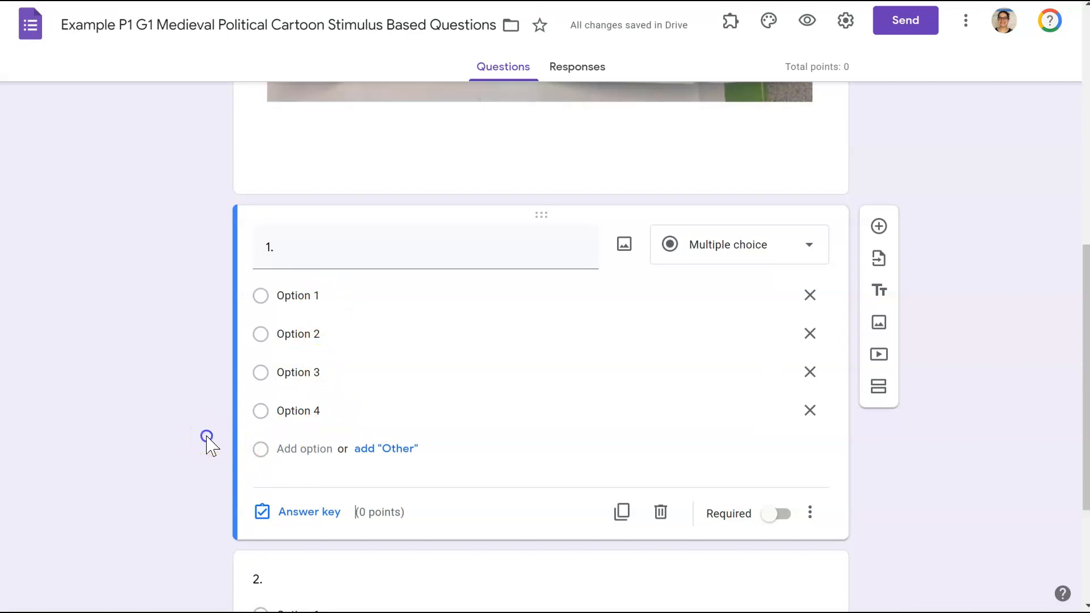
- Add three more placeholder answers, Option 2 to Option 4, to multiple-choice question 2
{"action": "scroll", "coordinate": [210, 432], "scroll_direction": "down", "scroll_amount": 3}
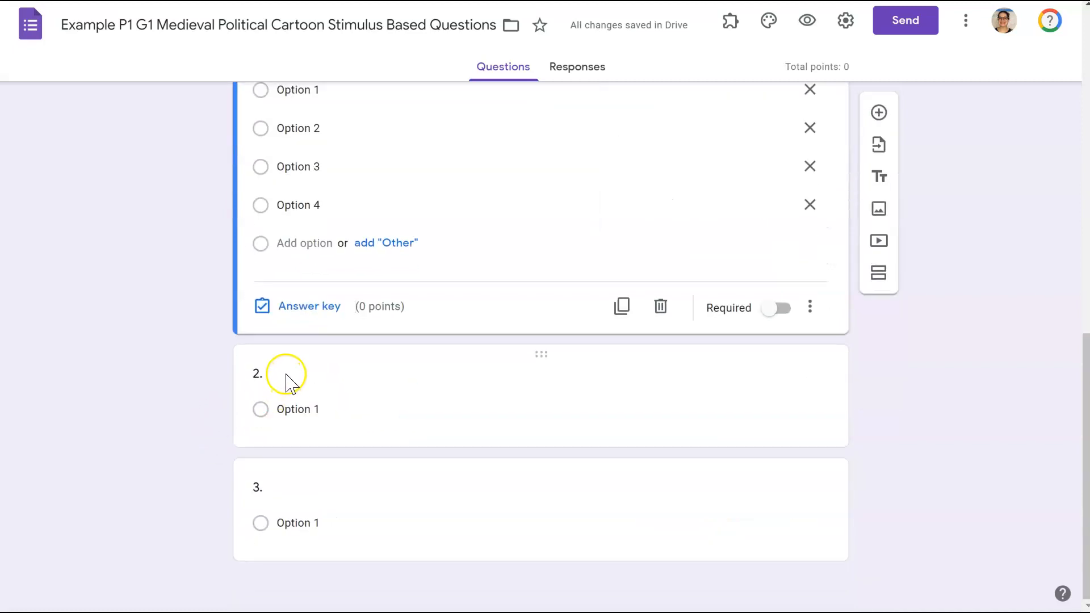
{"action": "left_click", "coordinate": [286, 374]}
{"action": "left_click", "coordinate": [335, 319]}
{"action": "left_click", "coordinate": [336, 316]}
{"action": "key", "text": "Return"}
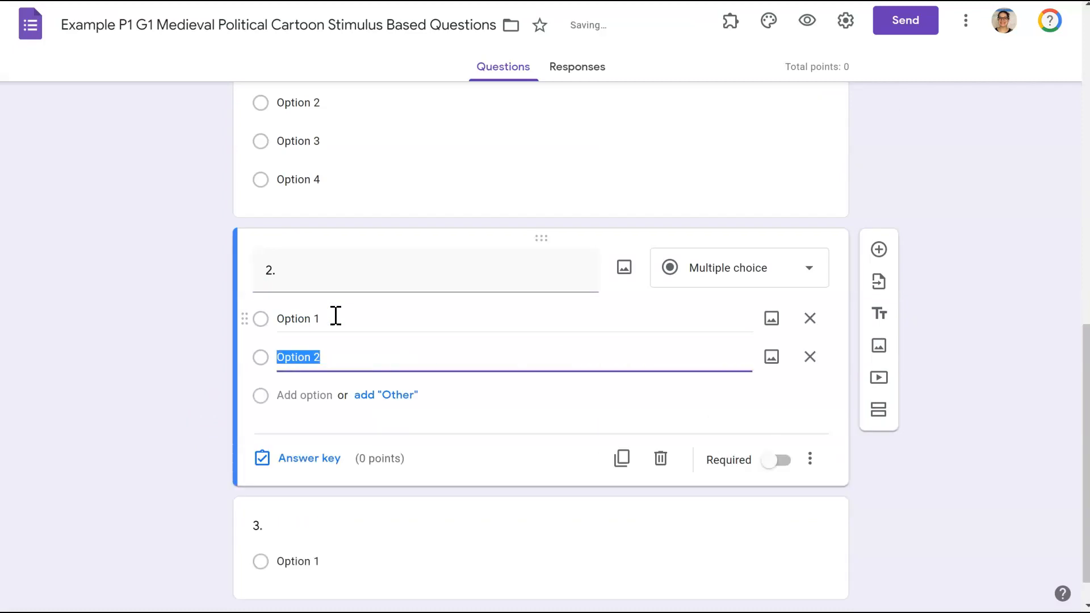
{"action": "key", "text": "Return"}
{"action": "left_click", "coordinate": [306, 436]}
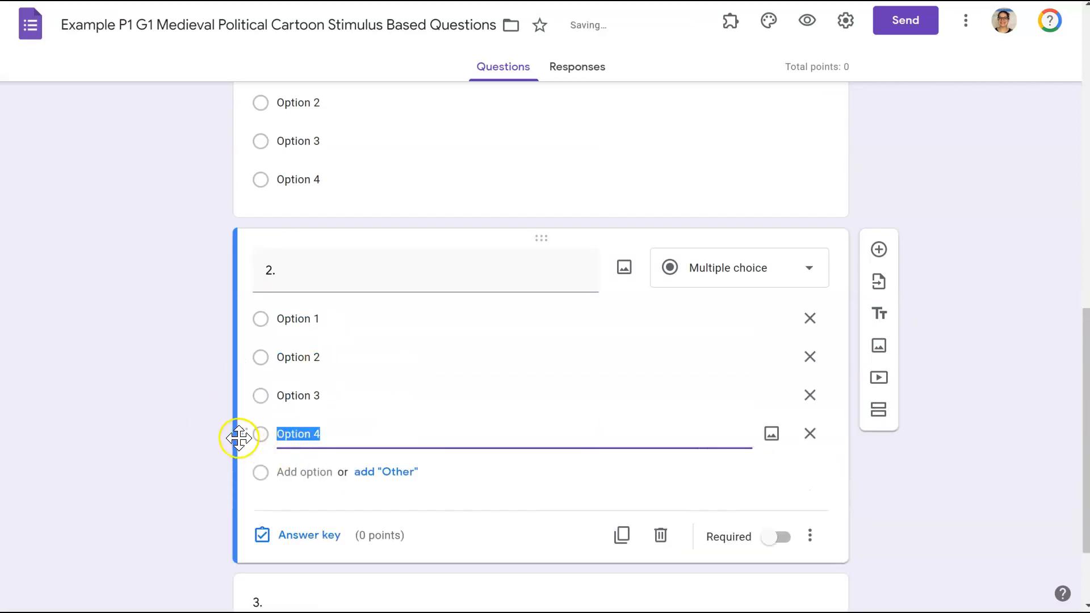
- Add Option 2, Option 3 and Option 4 to multiple-choice question 3, leaving their placeholder texts
{"action": "scroll", "coordinate": [273, 454], "scroll_direction": "down", "scroll_amount": 2}
{"action": "left_click", "coordinate": [286, 489]}
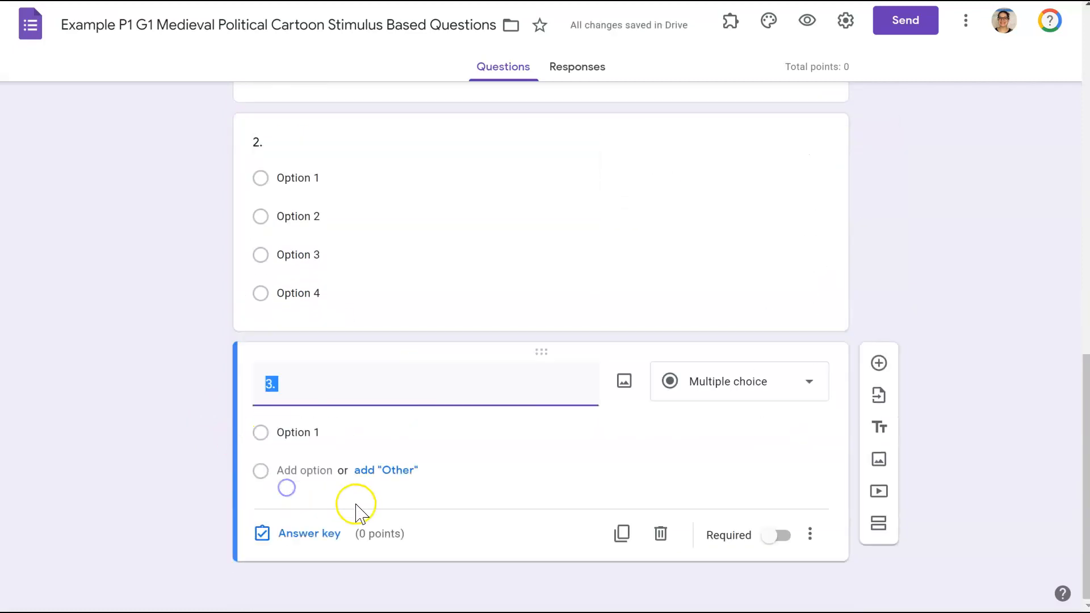
{"action": "left_click", "coordinate": [351, 432]}
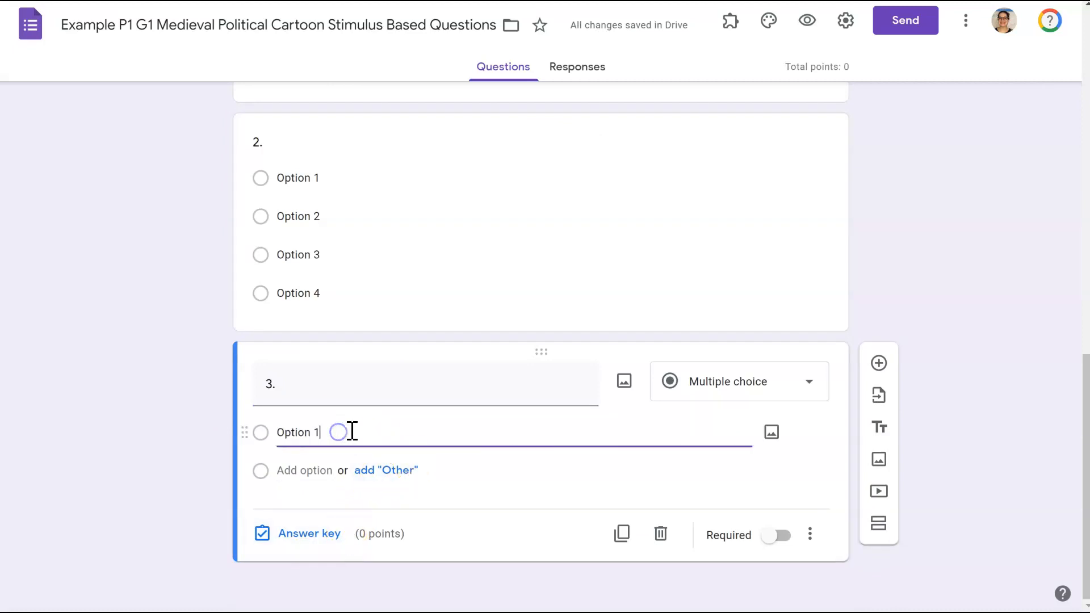
{"action": "key", "text": "Return"}
{"action": "key", "text": "Return"}
{"action": "key", "text": "Return"}
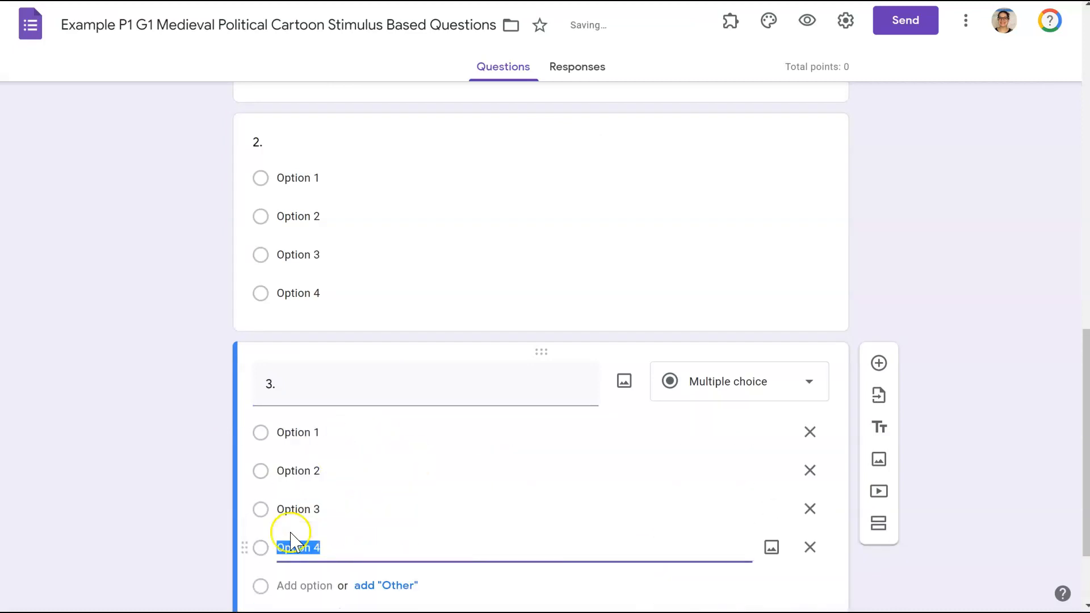
- Turn on collecting email addresses in the form settings, review the quiz options, and save the settings
{"action": "scroll", "coordinate": [187, 448], "scroll_direction": "up", "scroll_amount": 2}
{"action": "scroll", "coordinate": [183, 448], "scroll_direction": "up", "scroll_amount": 10}
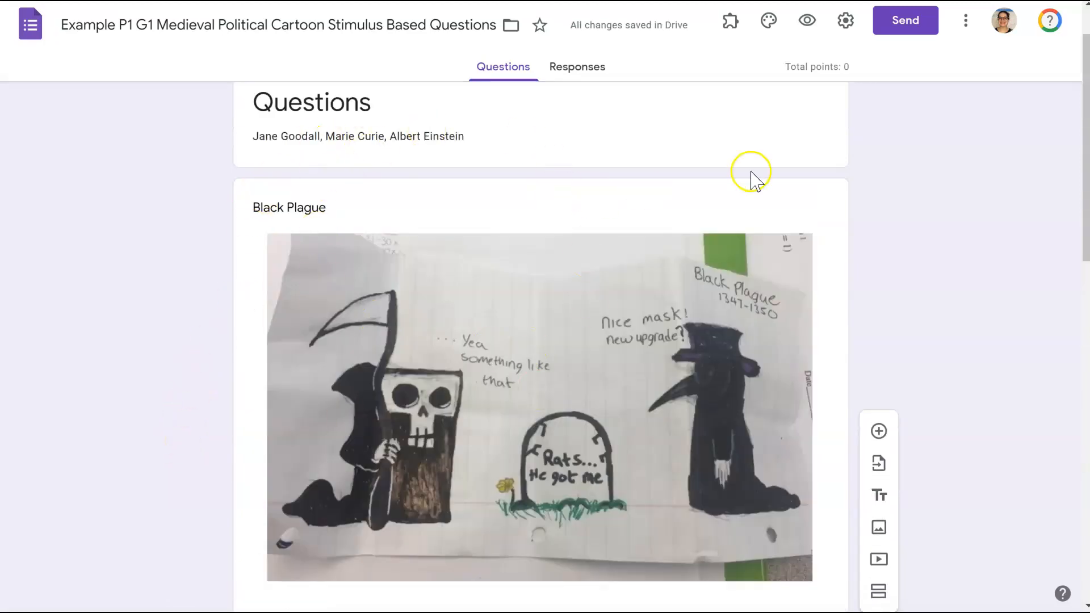
{"action": "left_click", "coordinate": [846, 22]}
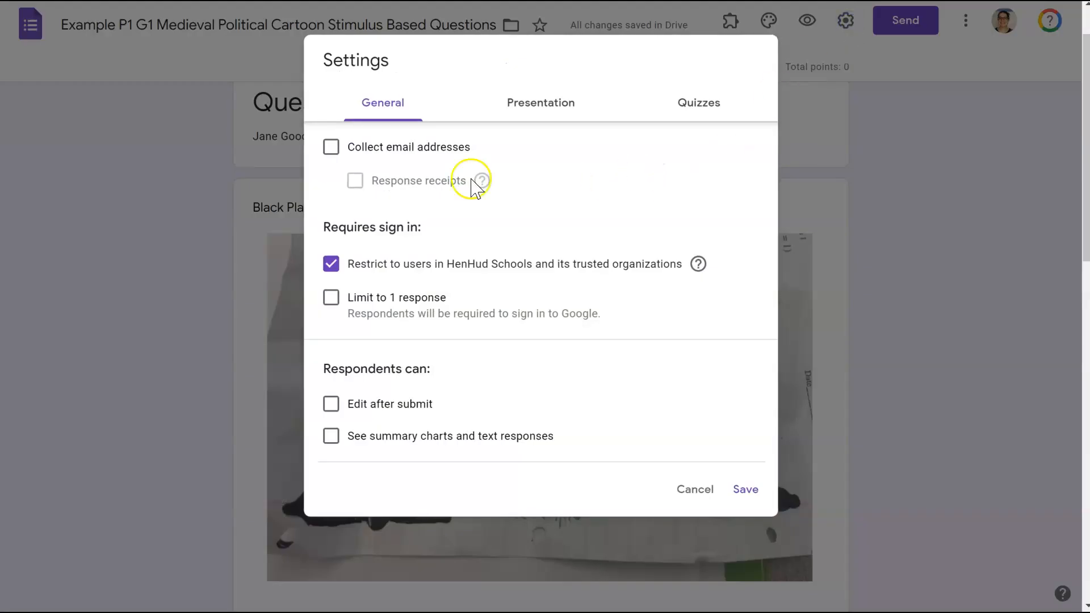
{"action": "left_click", "coordinate": [332, 151]}
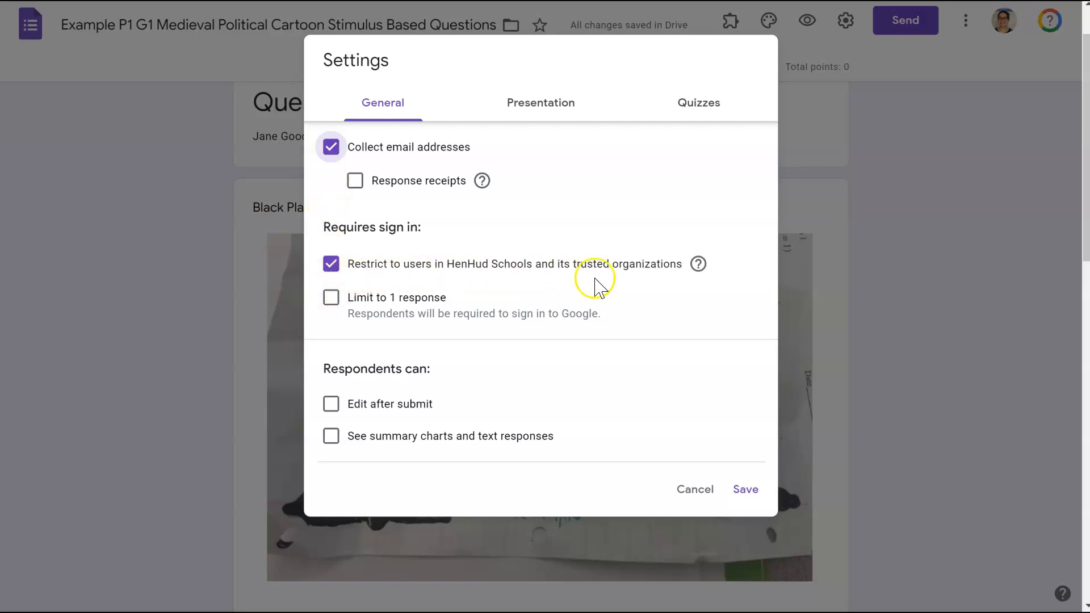
{"action": "scroll", "coordinate": [545, 285], "scroll_direction": "down", "scroll_amount": 1}
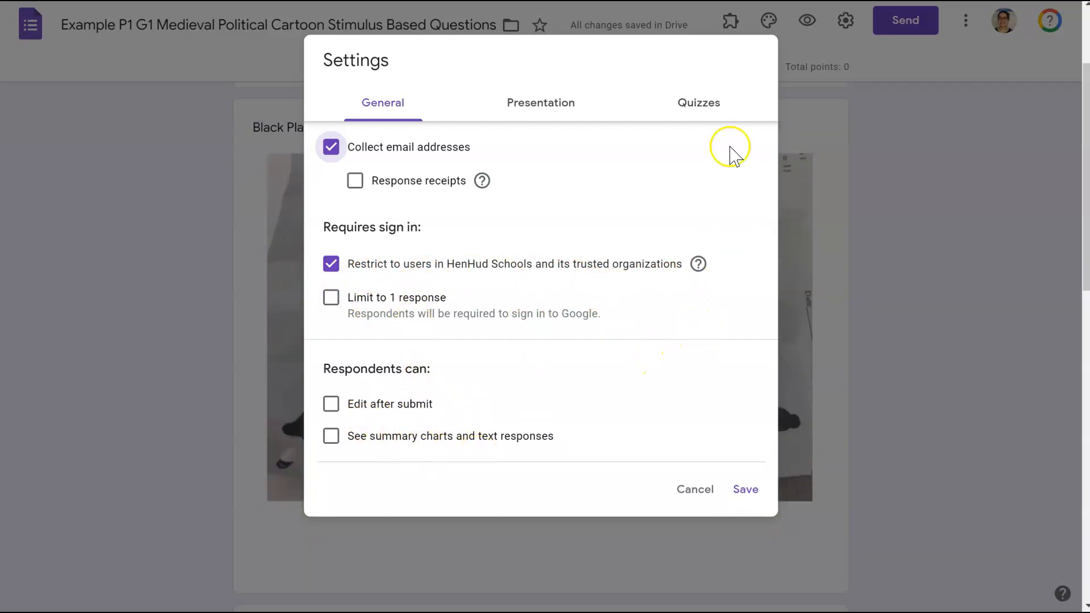
{"action": "left_click", "coordinate": [712, 106]}
{"action": "scroll", "coordinate": [609, 298], "scroll_direction": "down", "scroll_amount": 2}
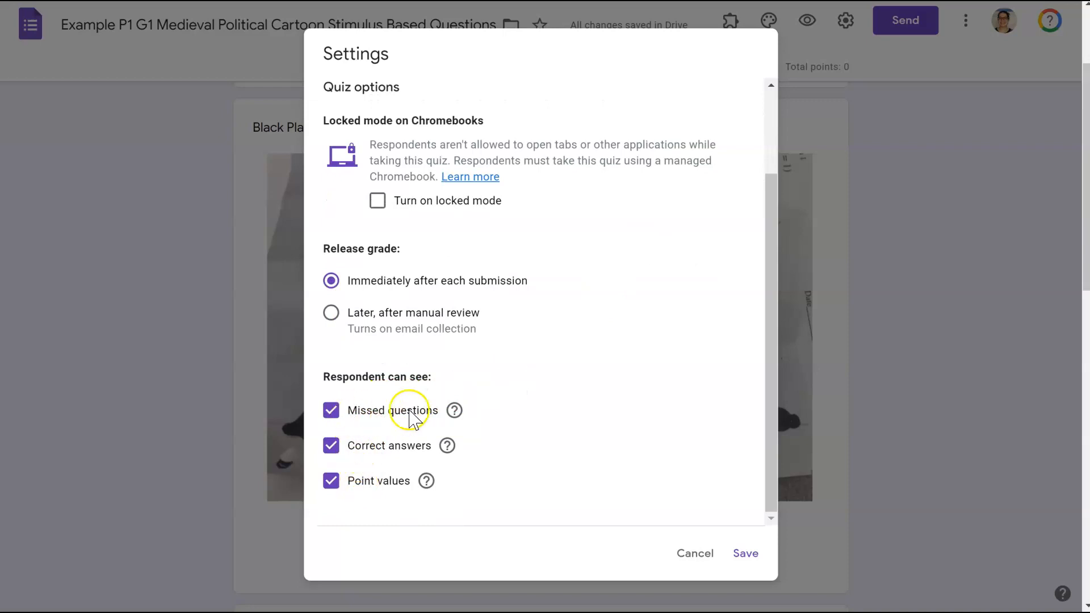
{"action": "scroll", "coordinate": [573, 414], "scroll_direction": "up", "scroll_amount": 2}
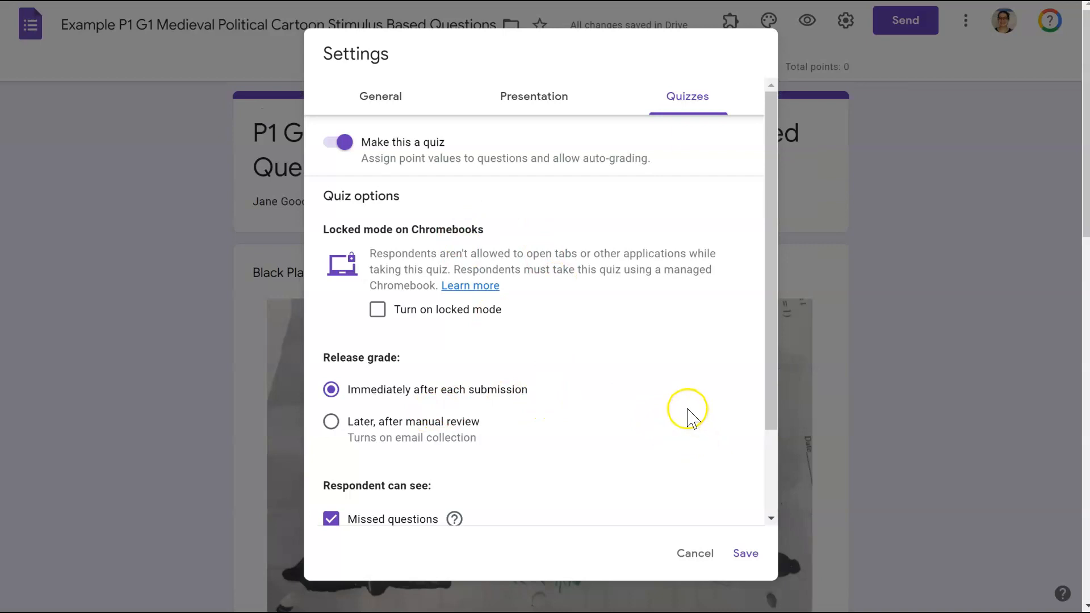
{"action": "left_click", "coordinate": [744, 554]}
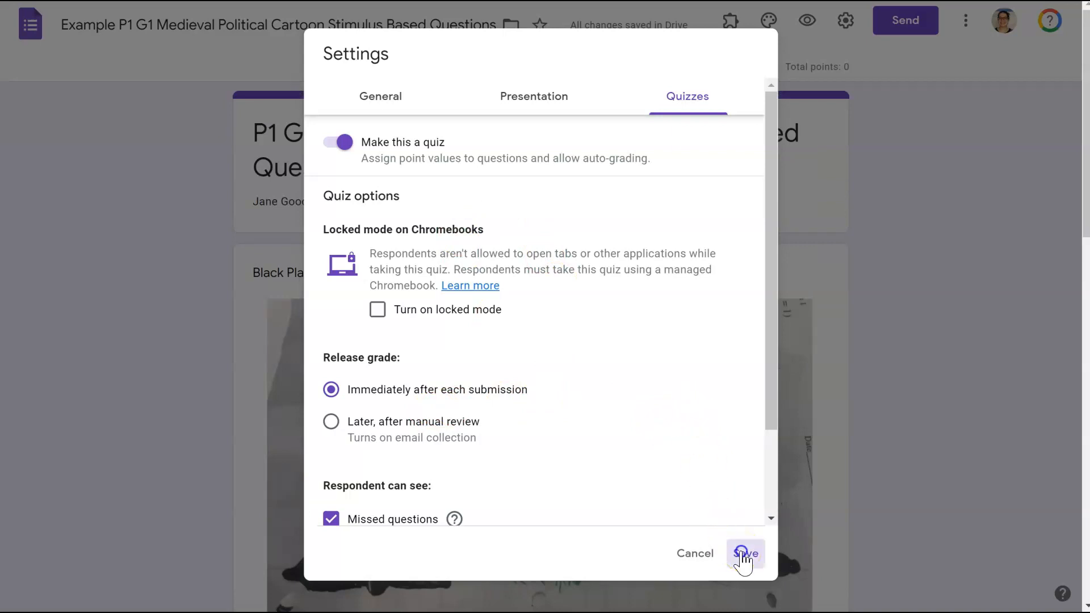
- In question 1's answer key, set the value to 1 point and mark Option 2 as the correct answer
{"action": "scroll", "coordinate": [906, 309], "scroll_direction": "down", "scroll_amount": 10}
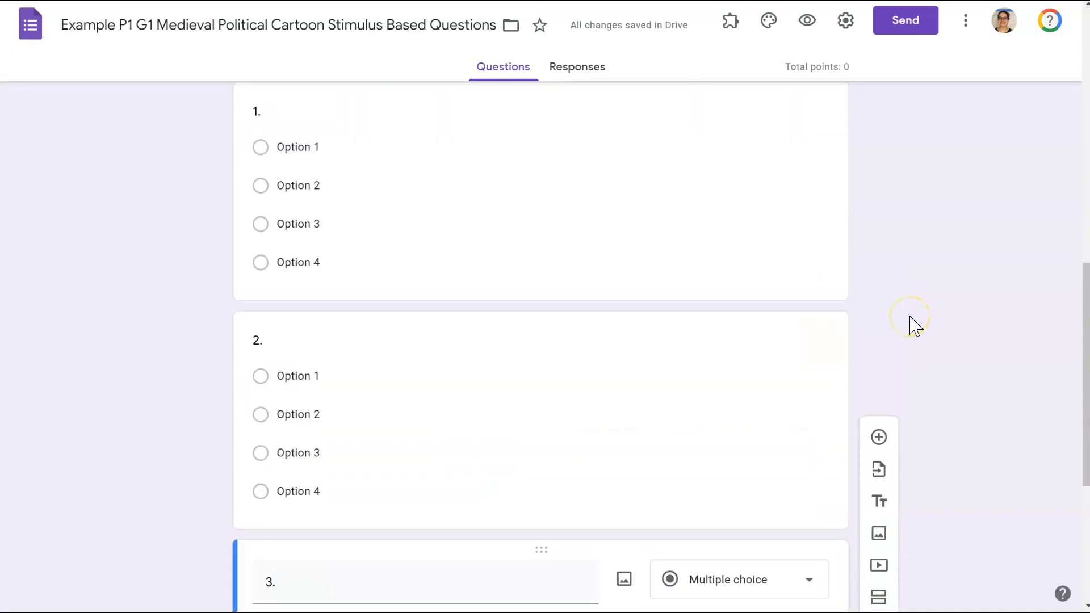
{"action": "scroll", "coordinate": [912, 323], "scroll_direction": "up", "scroll_amount": 1}
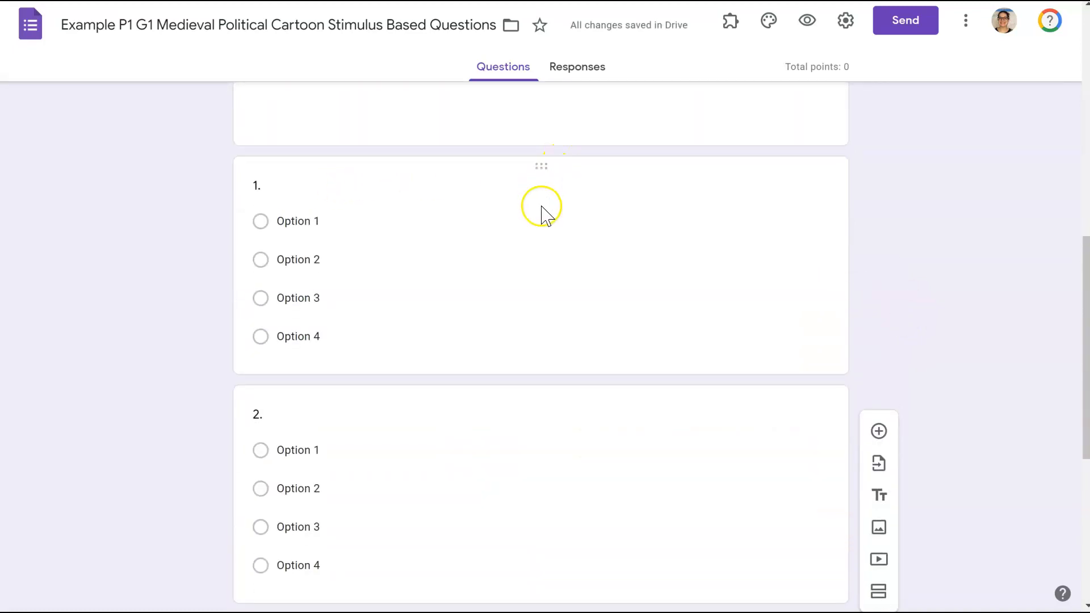
{"action": "left_click", "coordinate": [544, 168]}
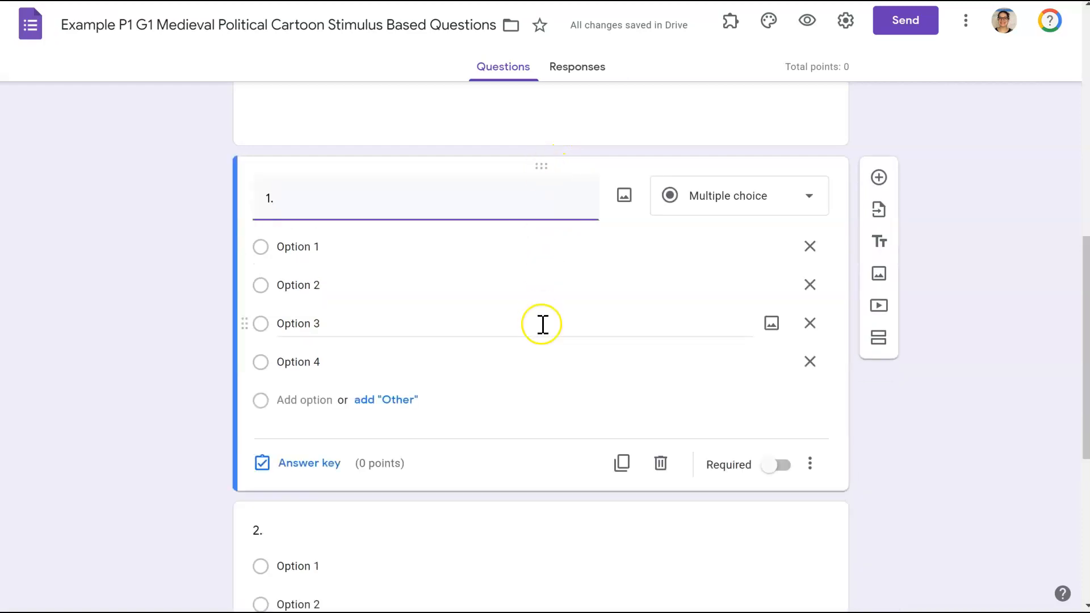
{"action": "left_click", "coordinate": [314, 469]}
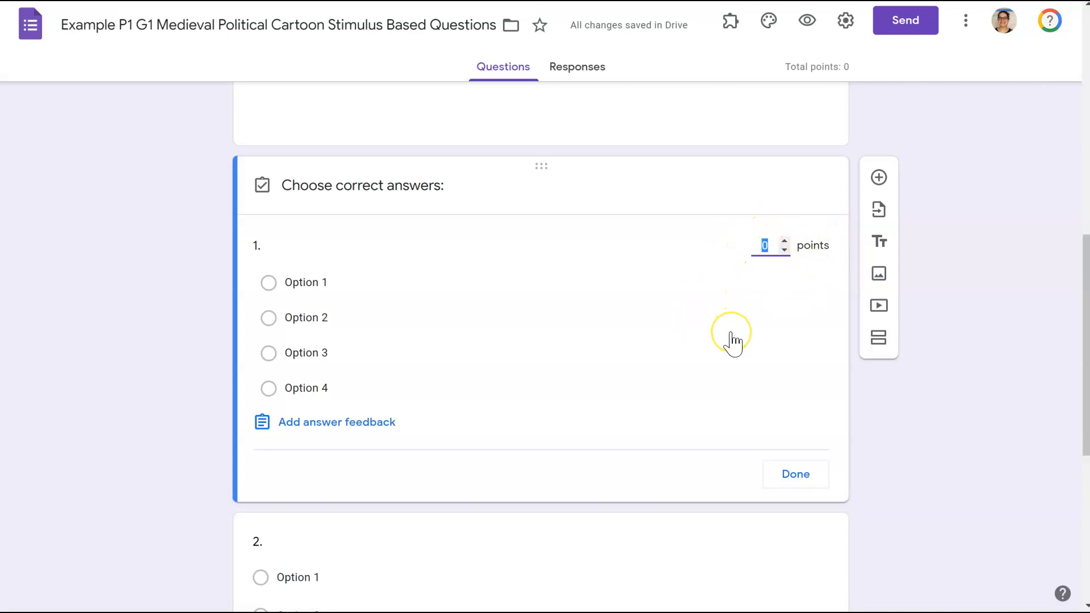
{"action": "left_click", "coordinate": [757, 287]}
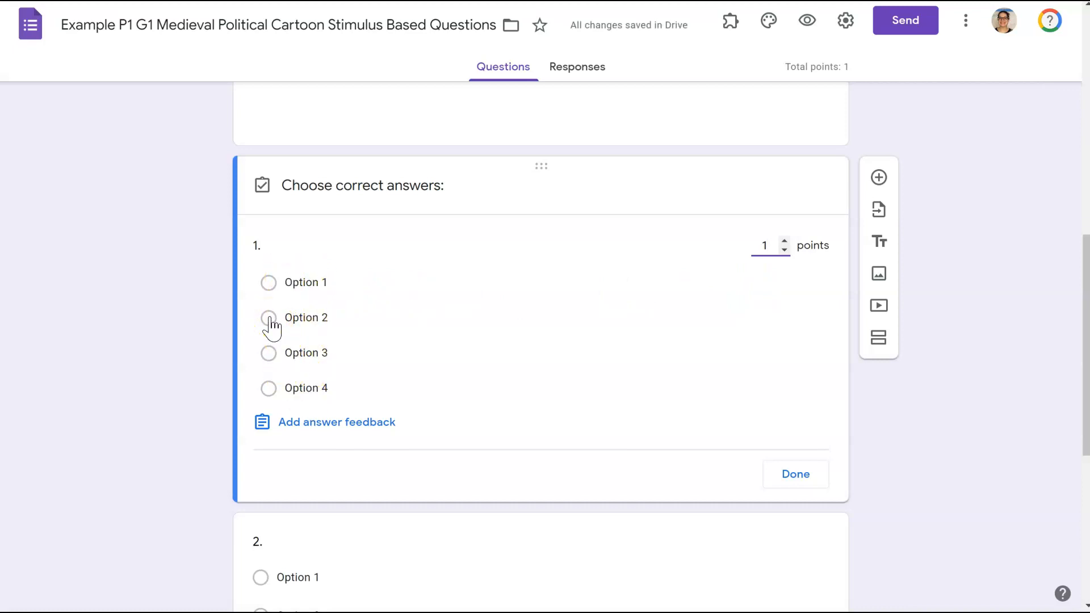
{"action": "left_click", "coordinate": [268, 318]}
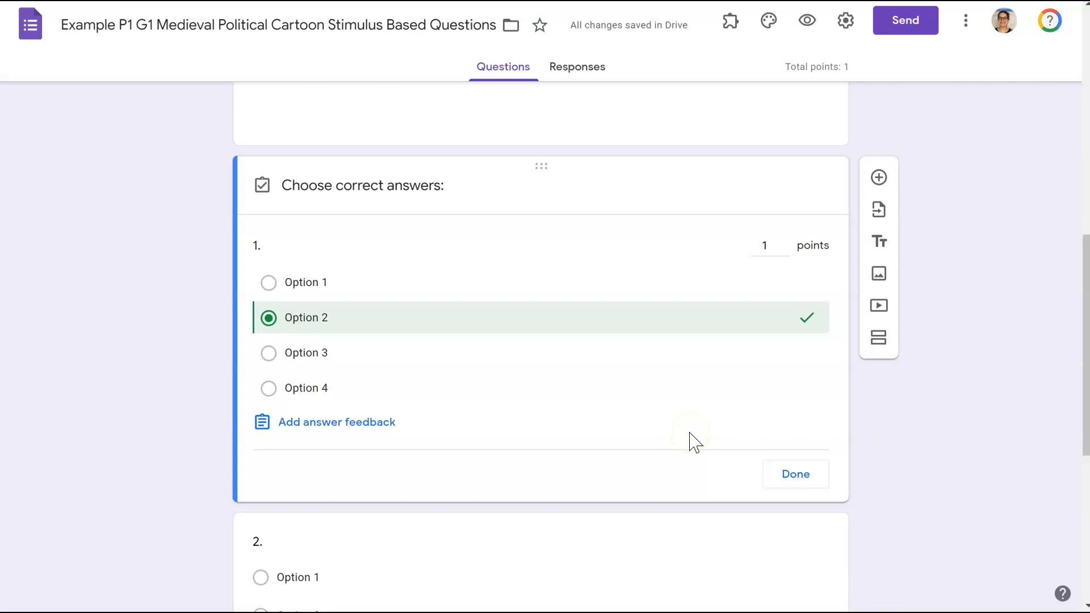
- Add the feedback "Great job!" for correct answers to question 1 and finish its answer key
{"action": "left_click", "coordinate": [353, 424]}
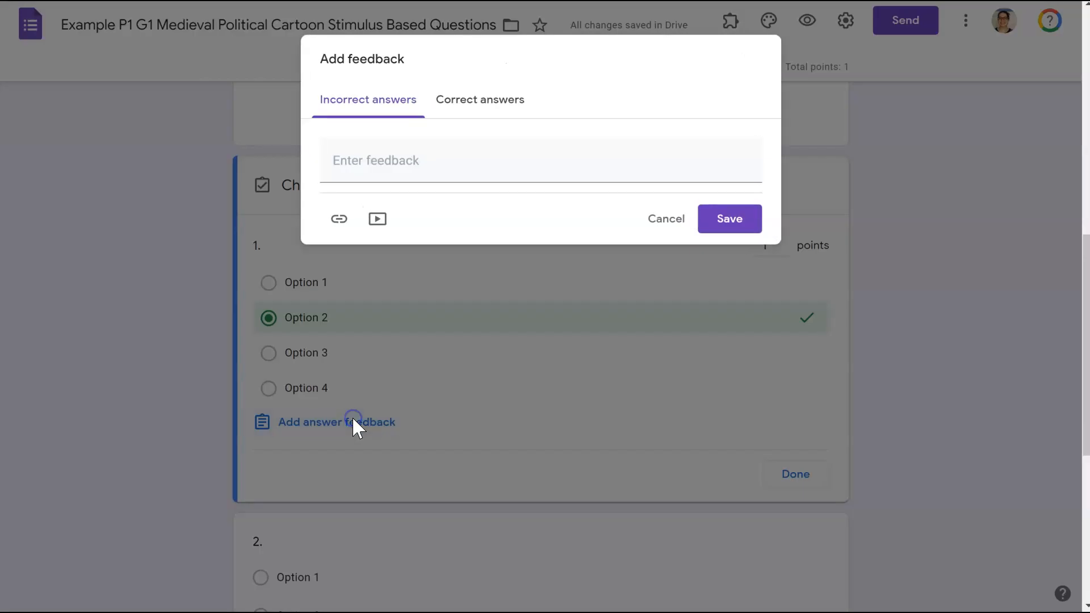
{"action": "left_click", "coordinate": [488, 110]}
{"action": "left_click", "coordinate": [385, 105]}
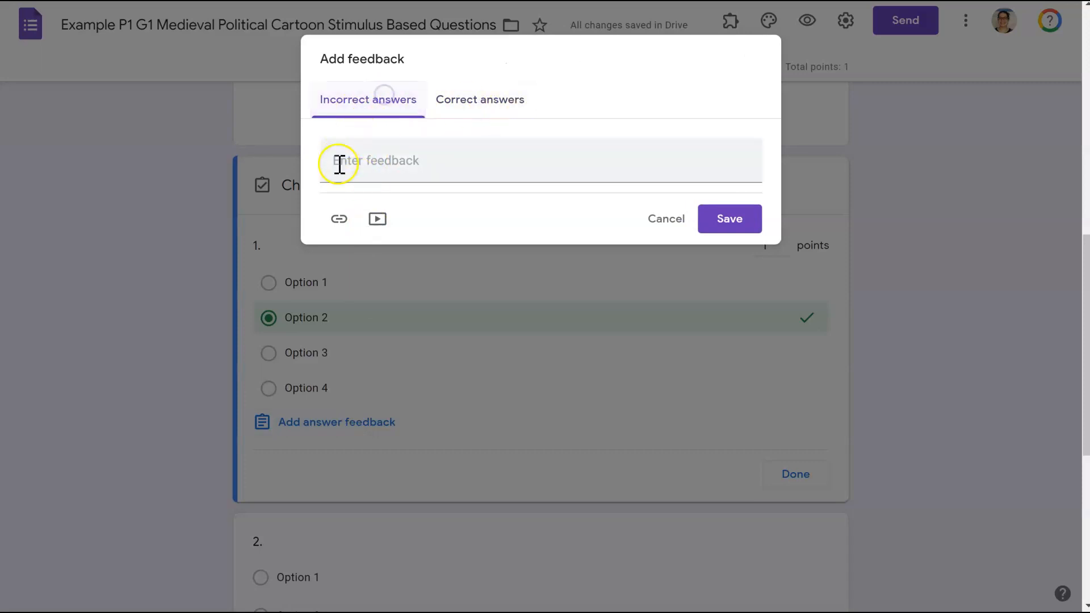
{"action": "left_click", "coordinate": [478, 109]}
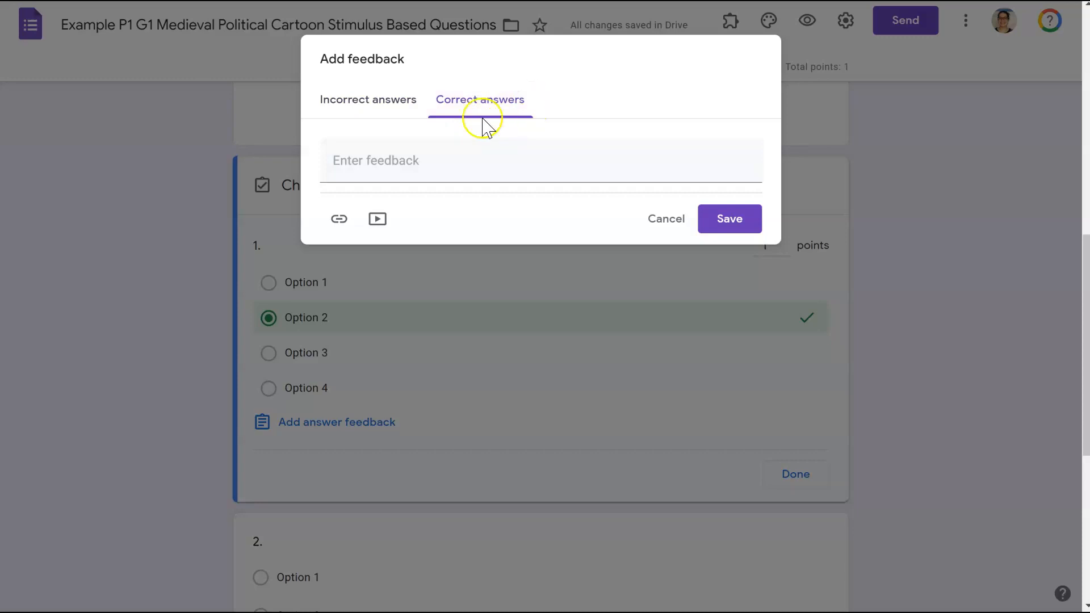
{"action": "left_click", "coordinate": [446, 165]}
{"action": "type", "text": "Great job!"}
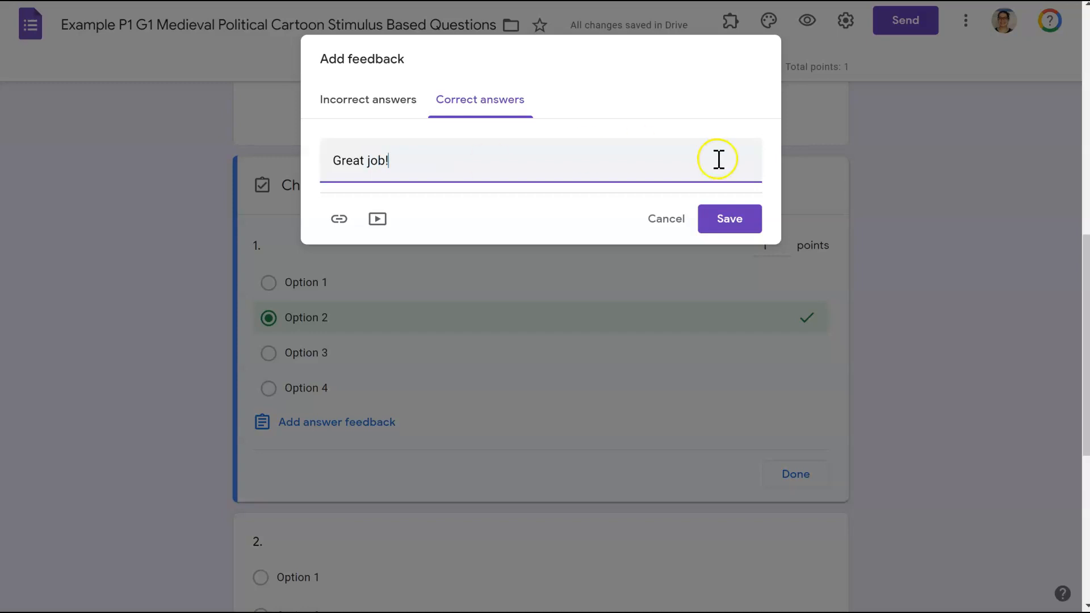
{"action": "left_click", "coordinate": [726, 217]}
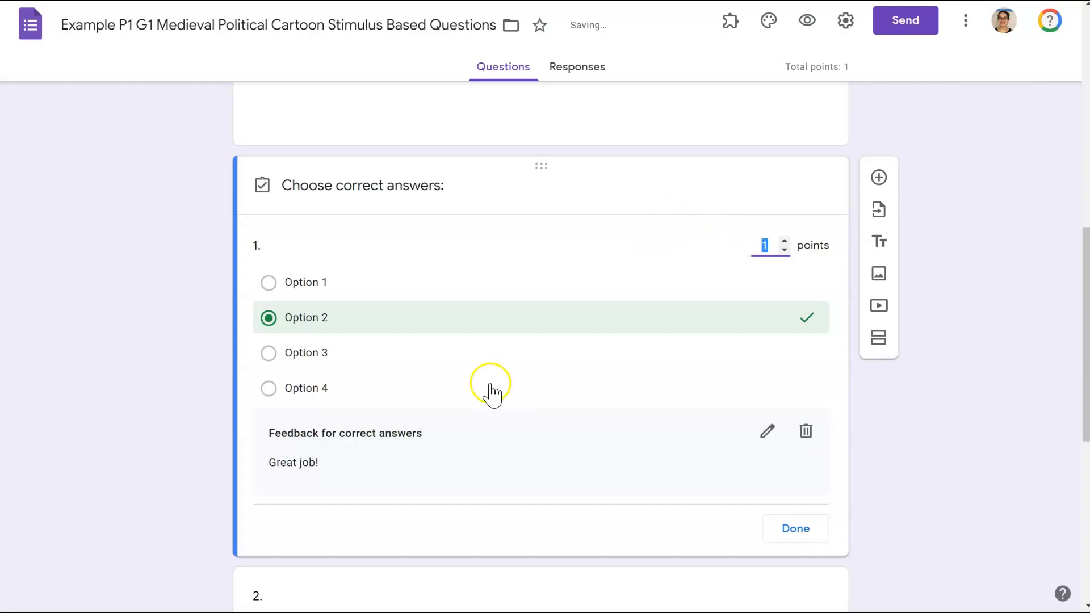
{"action": "scroll", "coordinate": [635, 454], "scroll_direction": "down", "scroll_amount": 2}
{"action": "left_click", "coordinate": [786, 451]}
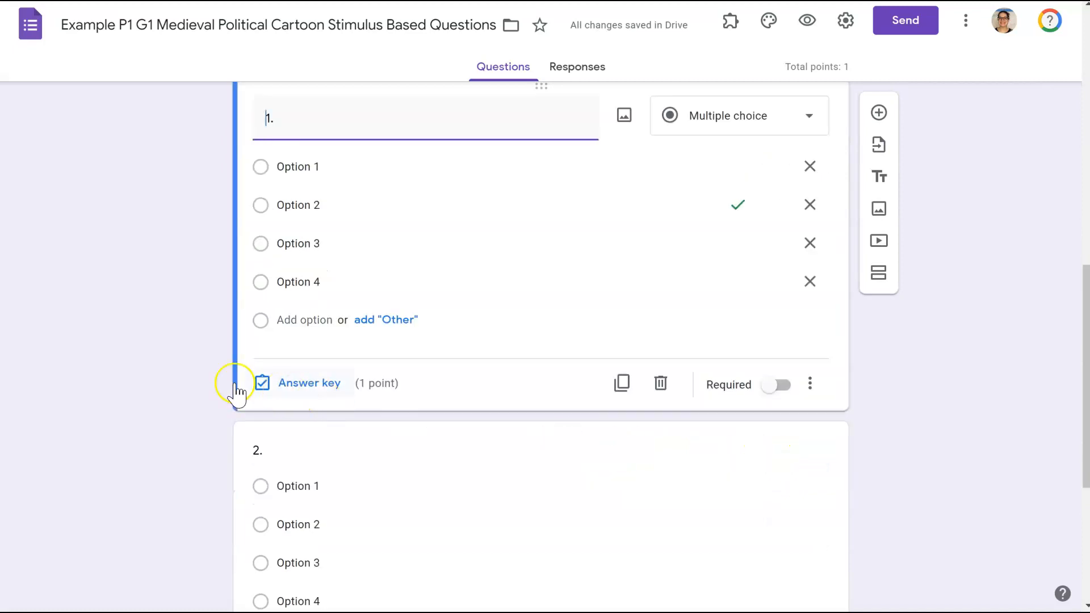
- Make multiple-choice question 1 required
{"action": "scroll", "coordinate": [185, 348], "scroll_direction": "up", "scroll_amount": 3}
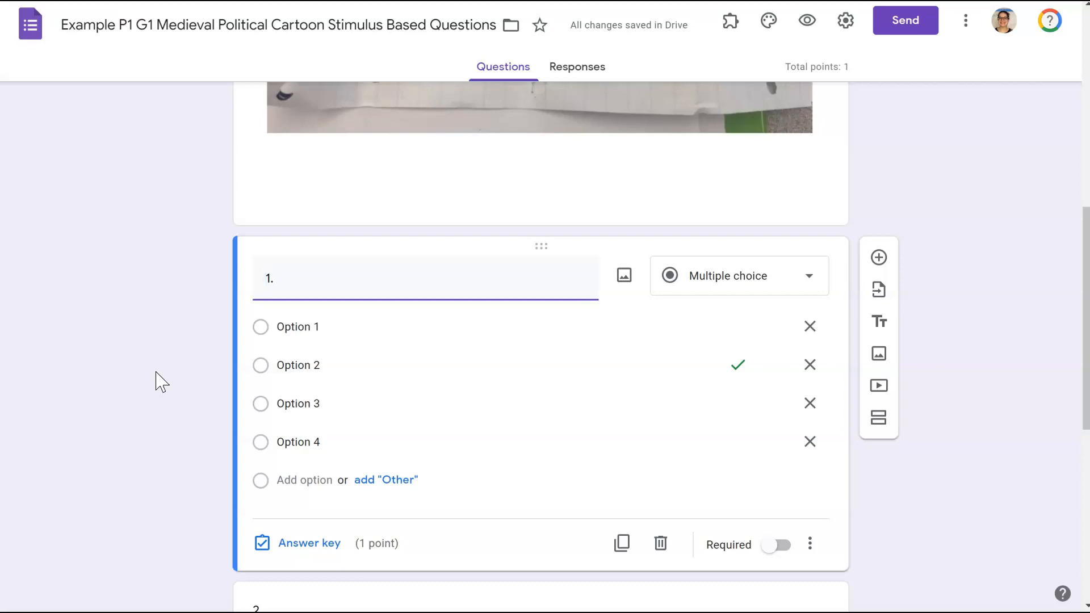
{"action": "left_click", "coordinate": [783, 546]}
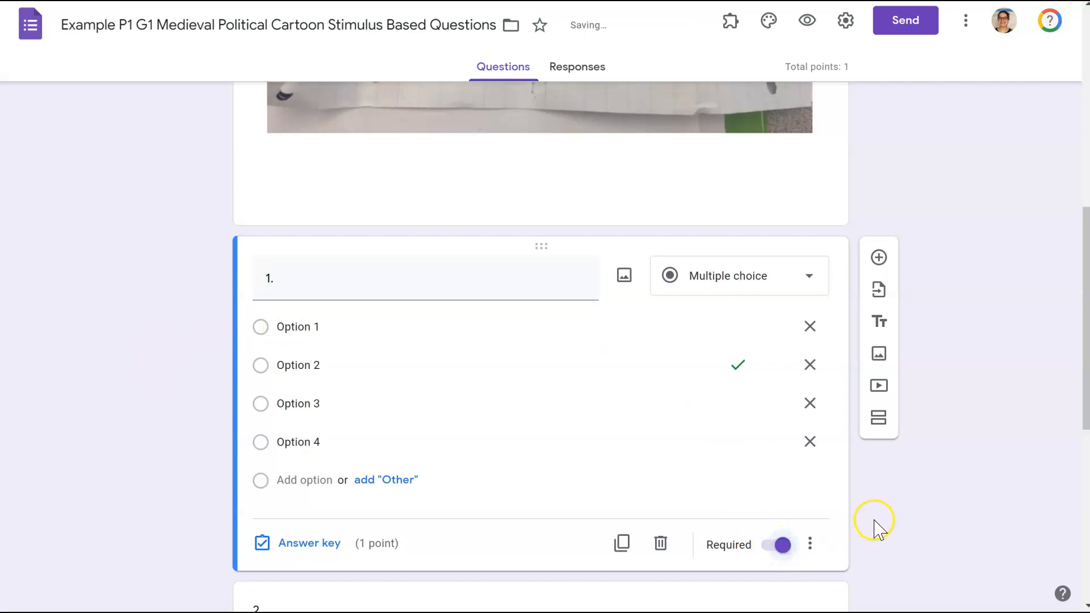
{"action": "scroll", "coordinate": [874, 520], "scroll_direction": "down", "scroll_amount": 8}
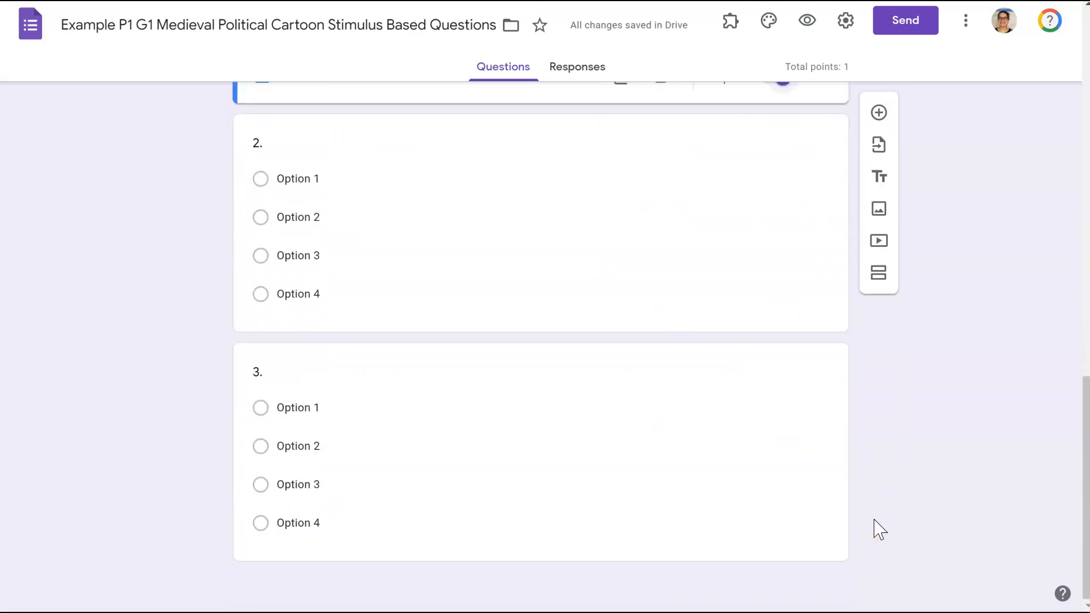
{"action": "scroll", "coordinate": [878, 529], "scroll_direction": "up", "scroll_amount": 10}
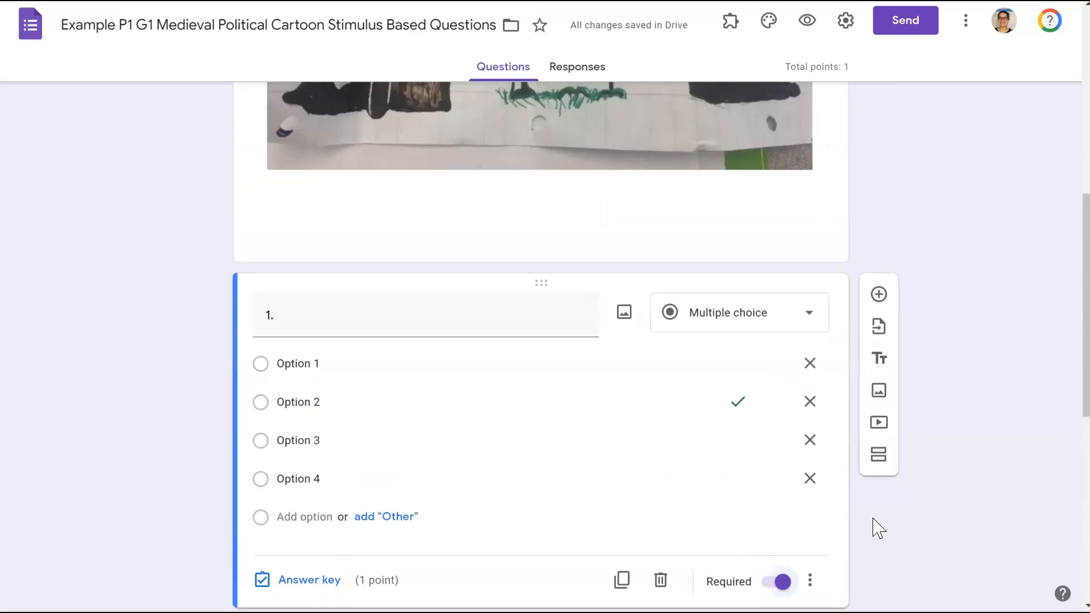
{"action": "scroll", "coordinate": [875, 528], "scroll_direction": "down", "scroll_amount": 10}
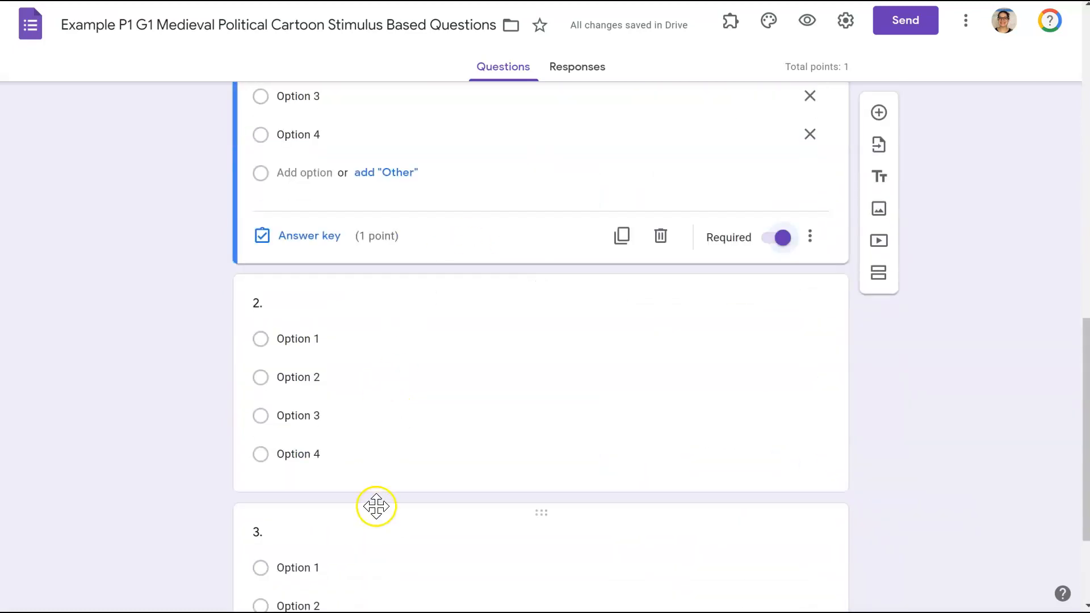
{"action": "scroll", "coordinate": [374, 504], "scroll_direction": "down", "scroll_amount": 3}
{"action": "scroll", "coordinate": [374, 488], "scroll_direction": "up", "scroll_amount": 15}
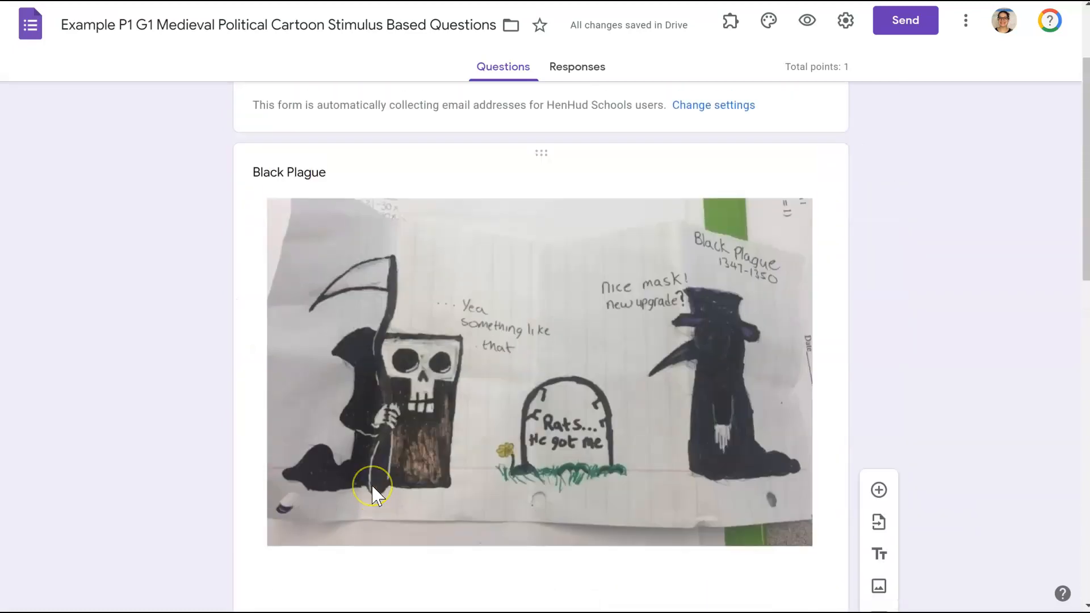